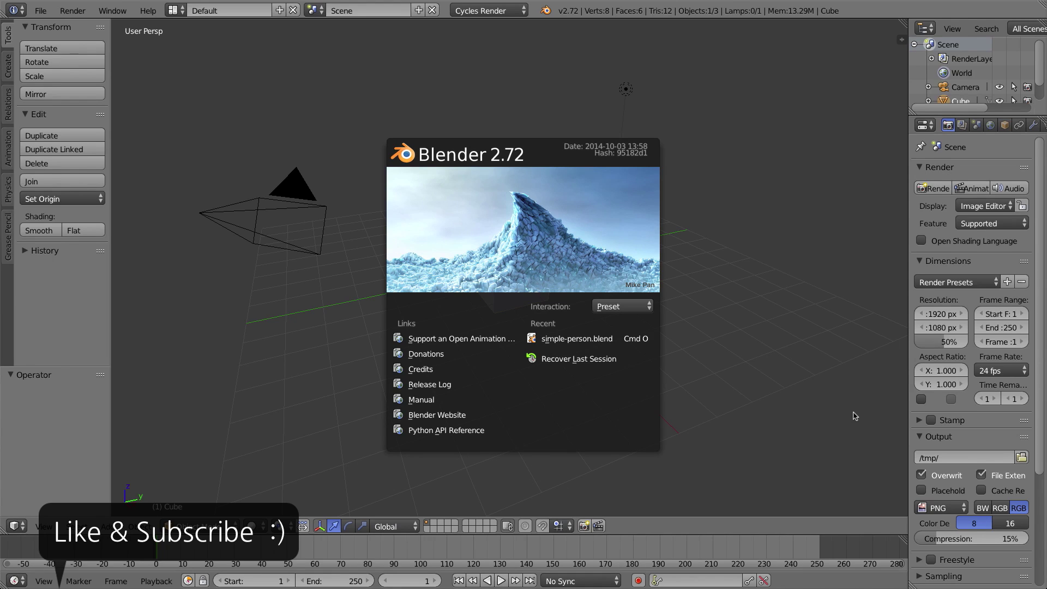
- Close the Blender 2.72 splash screen to reveal the default cube, camera and lamp
click(490, 262)
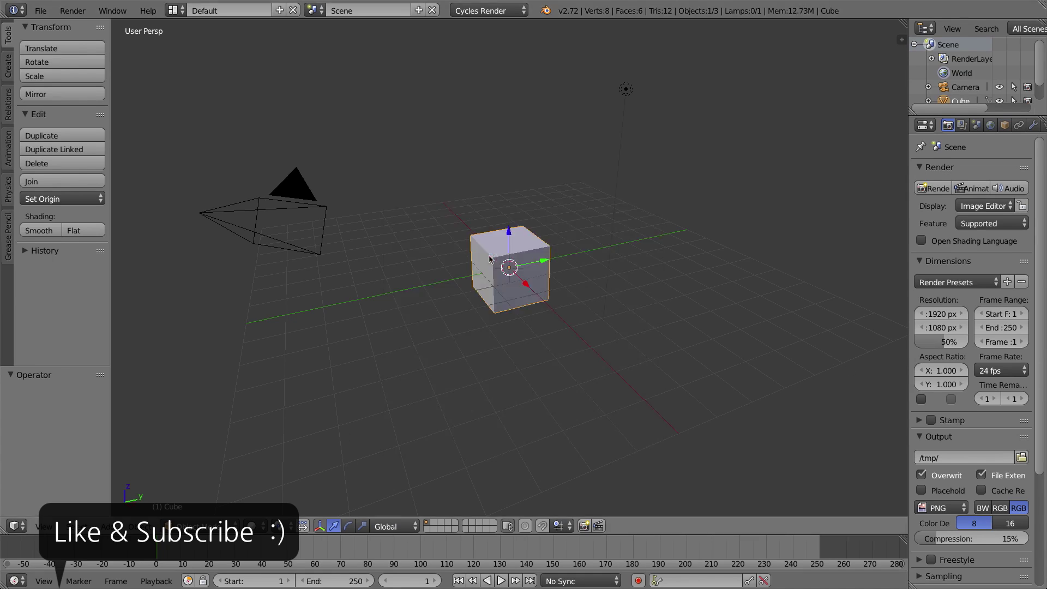
- Open User Preferences on the Addons tab and filter to the User Interface category
click(40, 11)
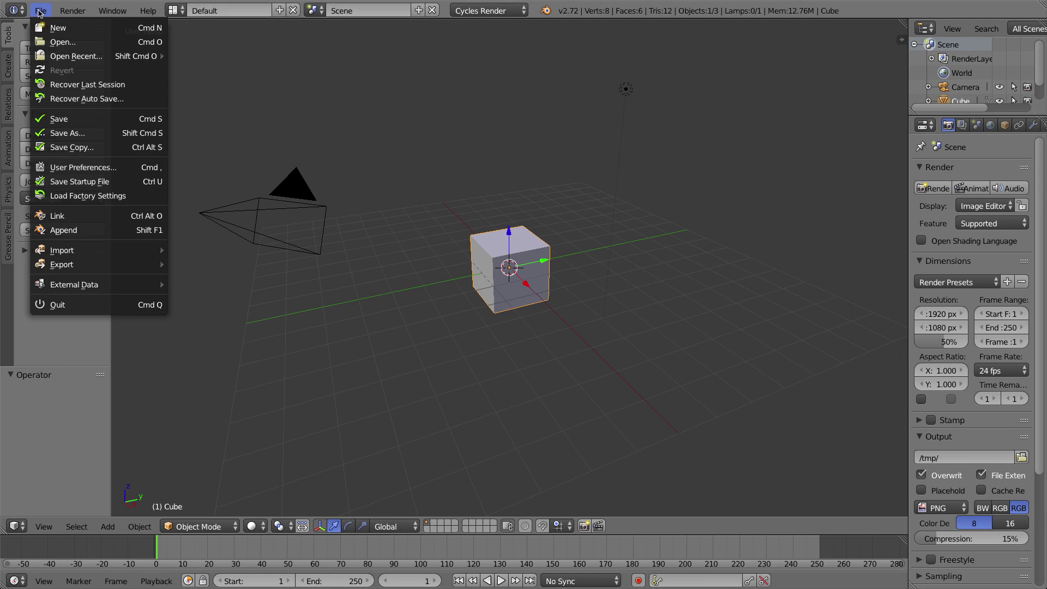
click(82, 166)
drag(277, 6, 560, 71)
click(553, 93)
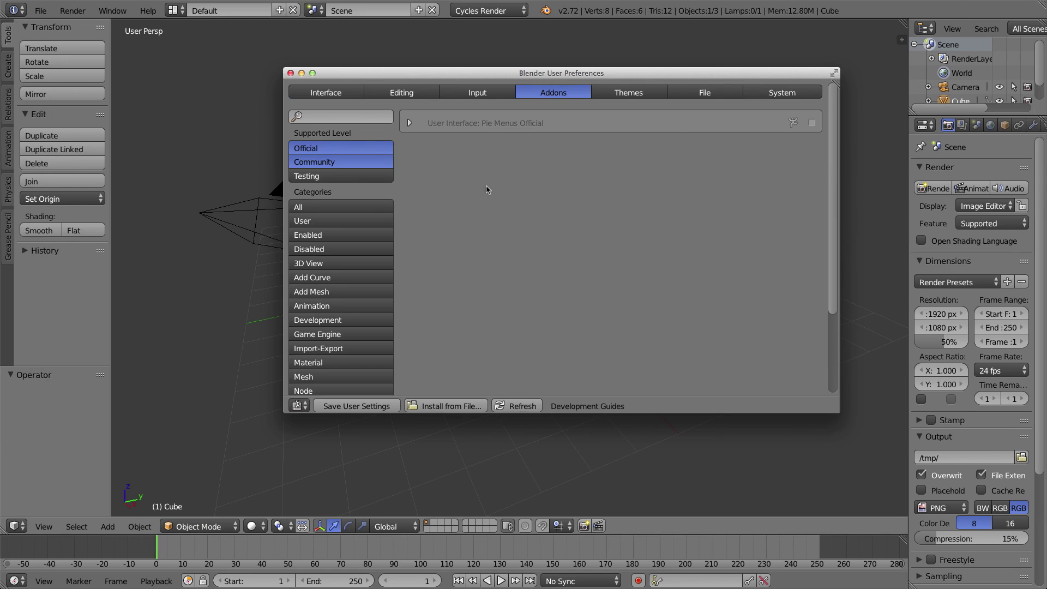
click(345, 207)
drag(837, 100, 830, 126)
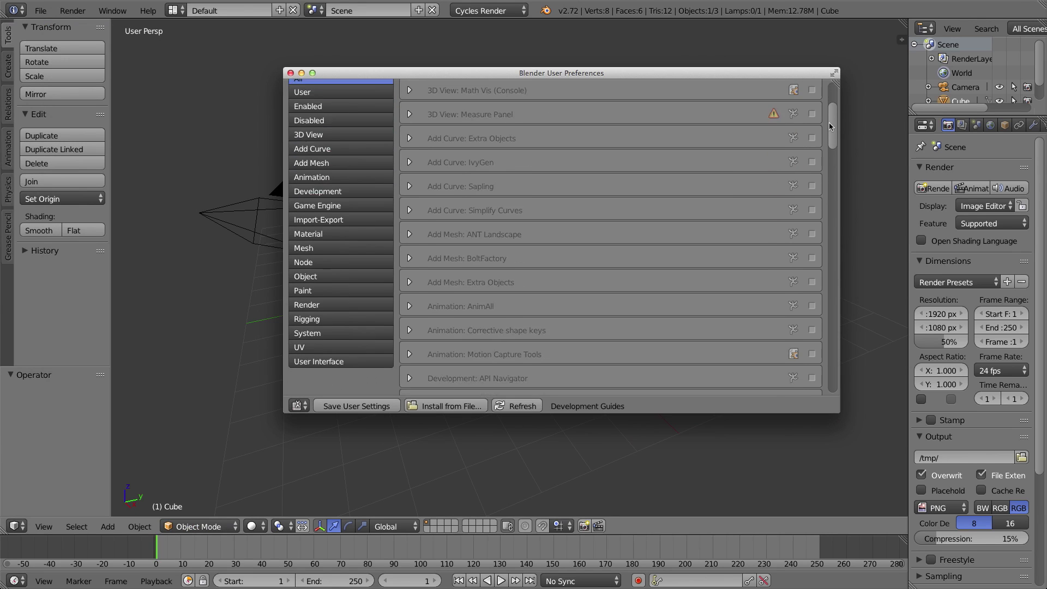
scroll(829, 126, down, 10)
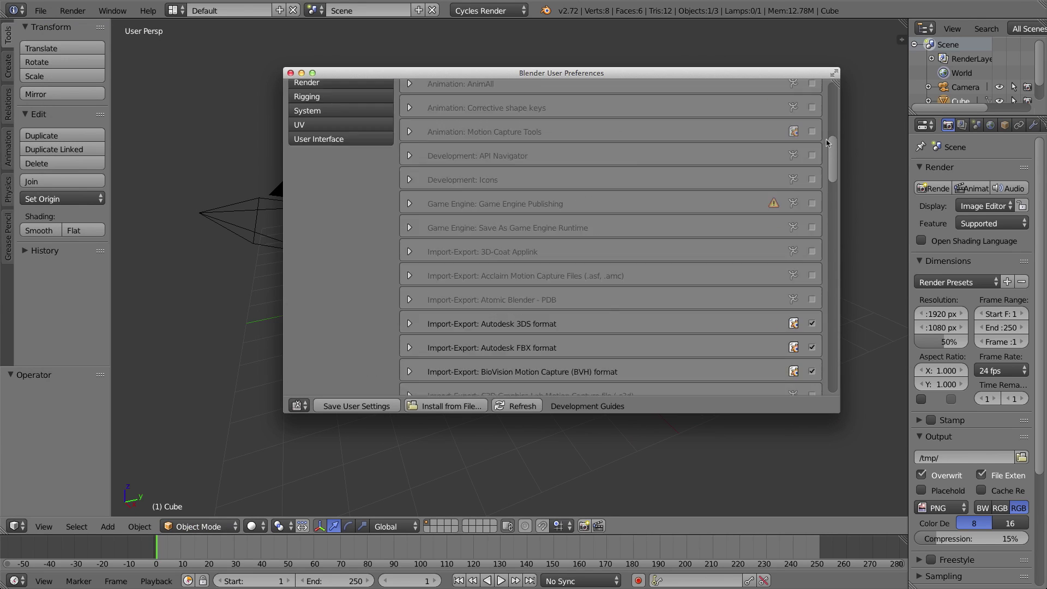
scroll(828, 142, up, 10)
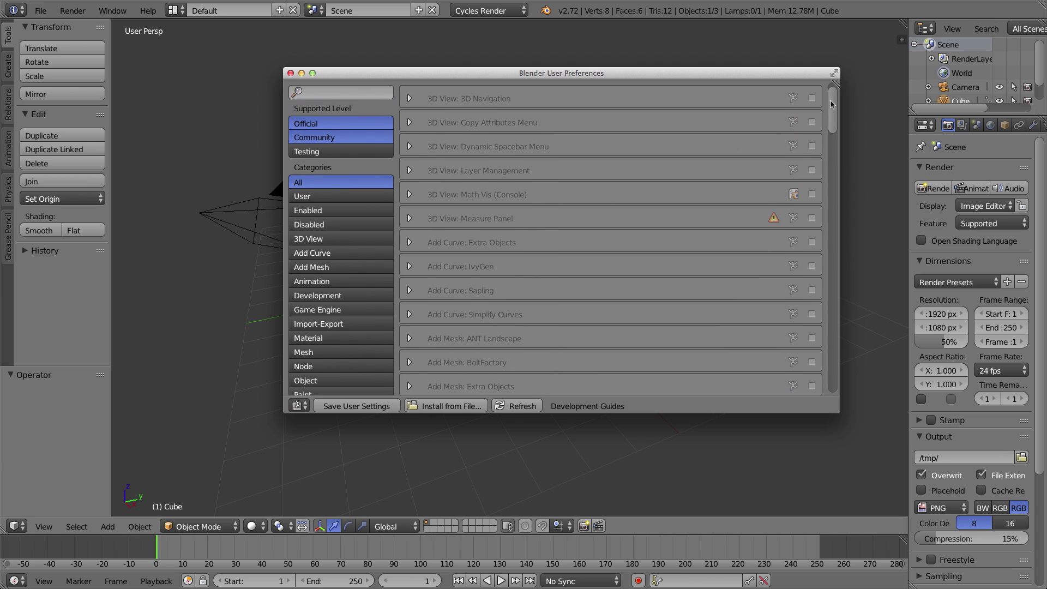
scroll(376, 322, down, 6)
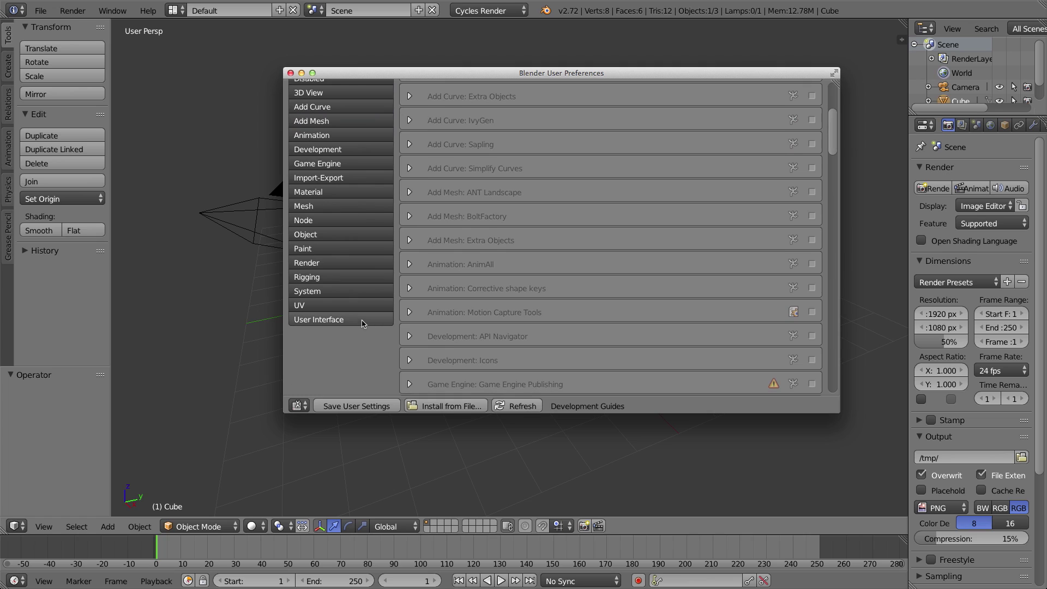
click(363, 320)
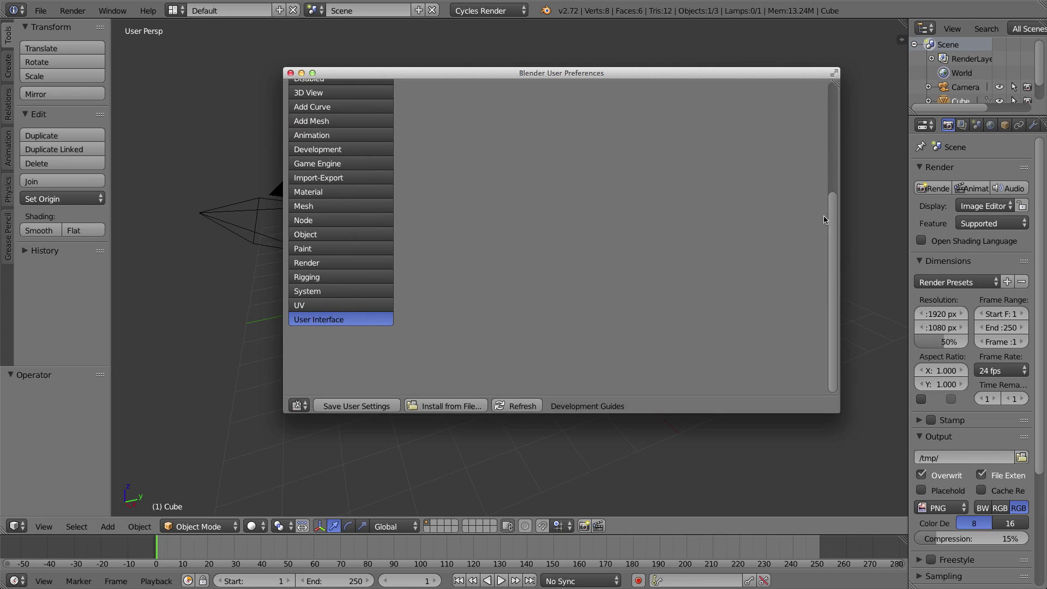
- Enable Pie Menus Official, save the user settings and close the preferences window
drag(834, 218, 836, 93)
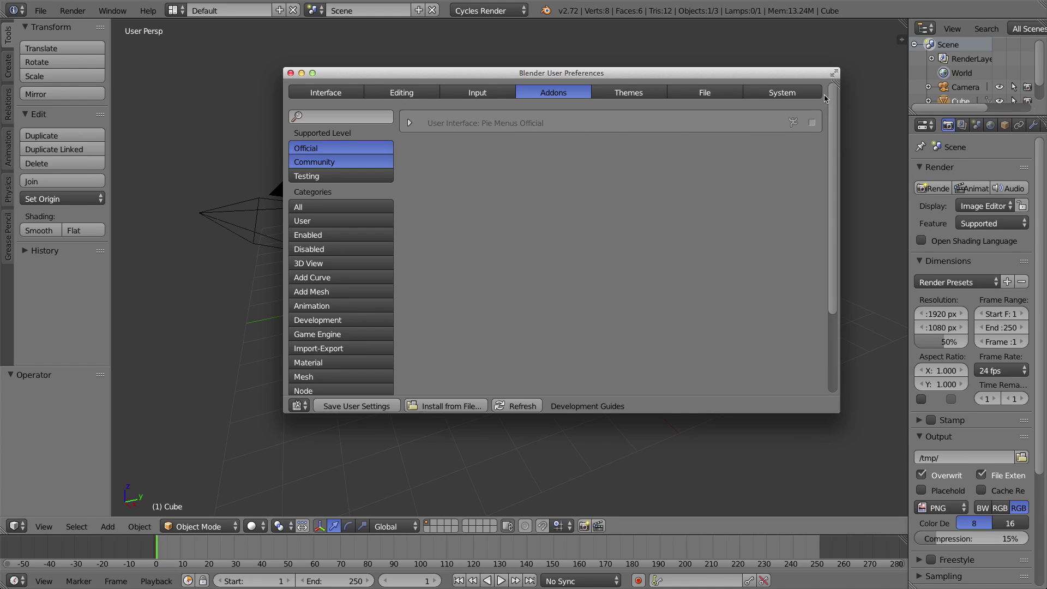
click(812, 122)
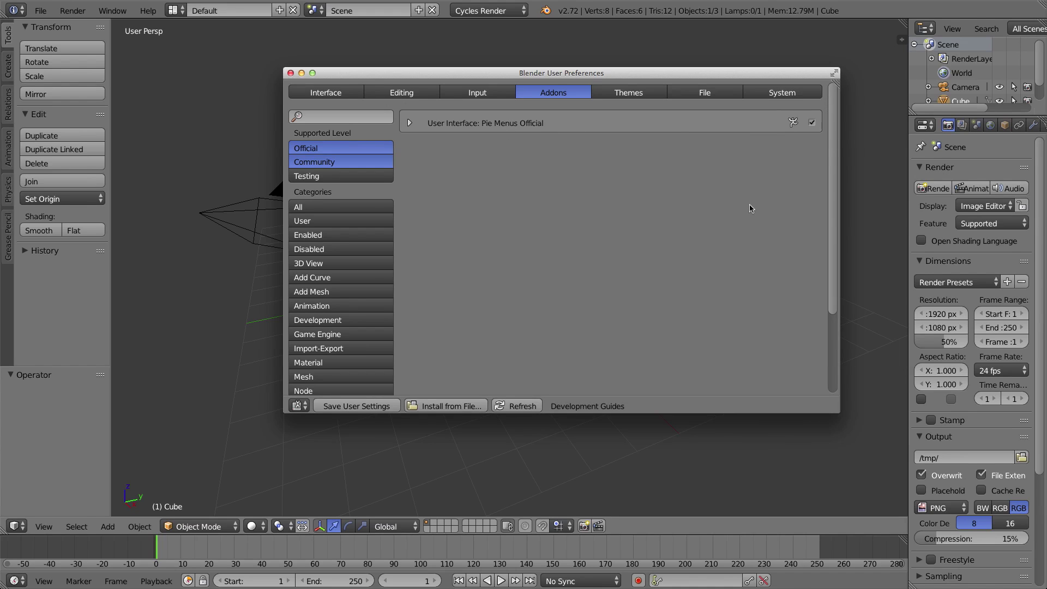
click(349, 406)
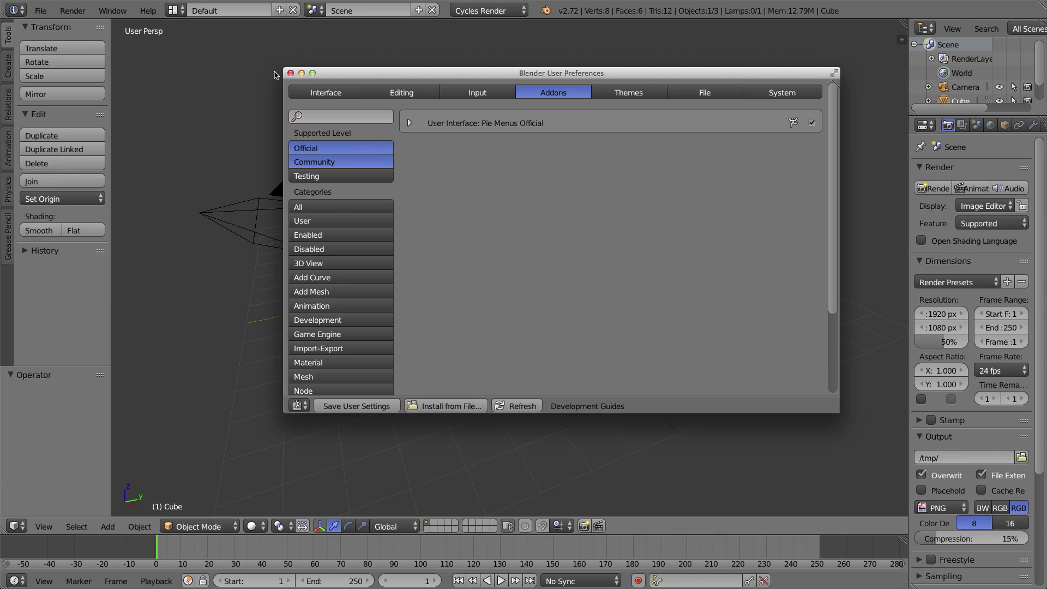
click(290, 73)
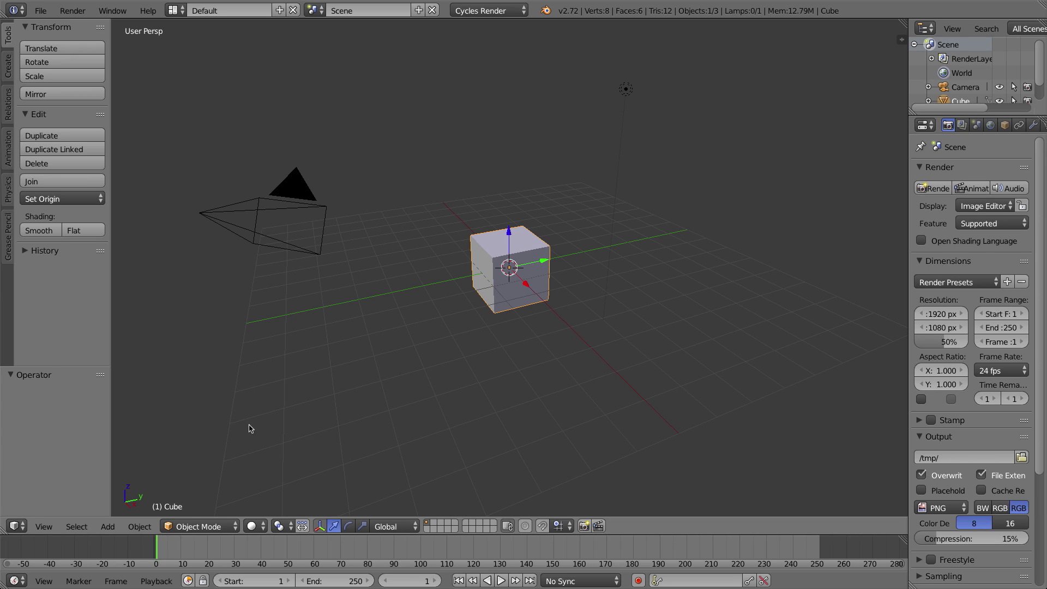
click(214, 527)
click(198, 527)
key(Tab)
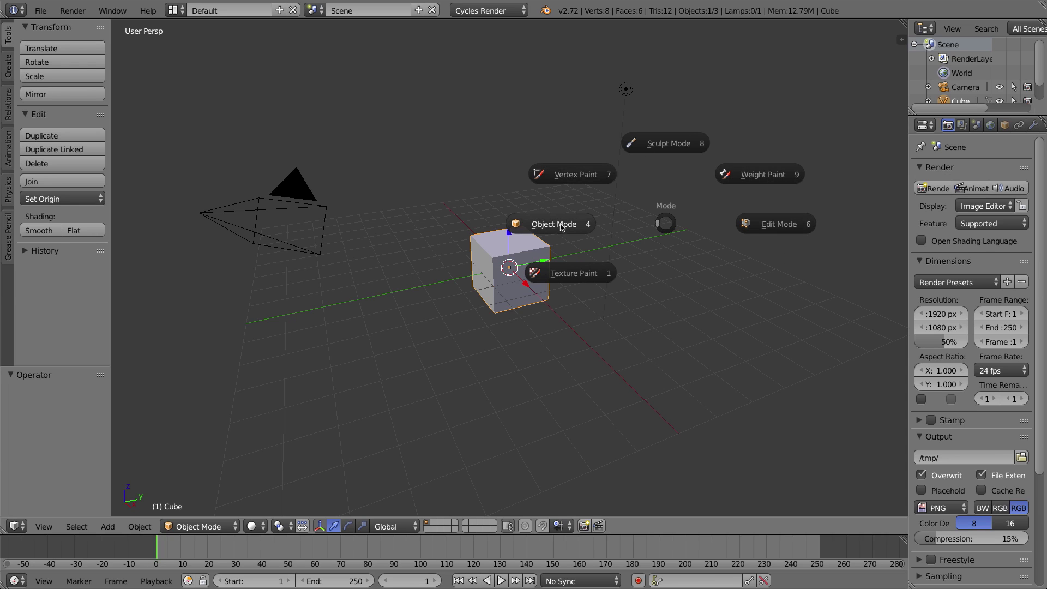
- Pick Edit Mode from the Mode pie, return to Object Mode, then reopen and dismiss the pie
click(784, 223)
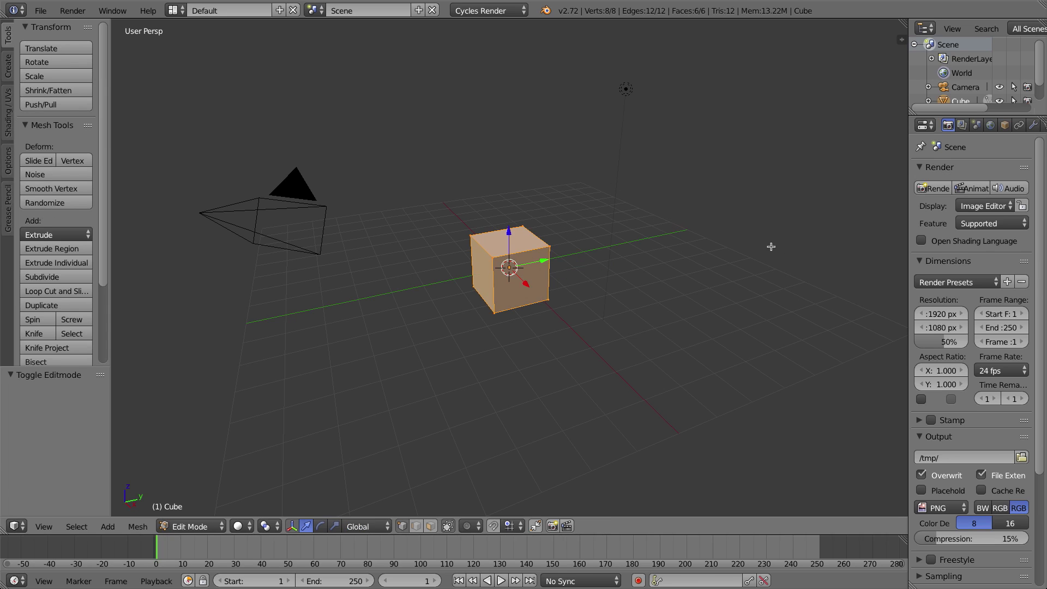
key(Tab)
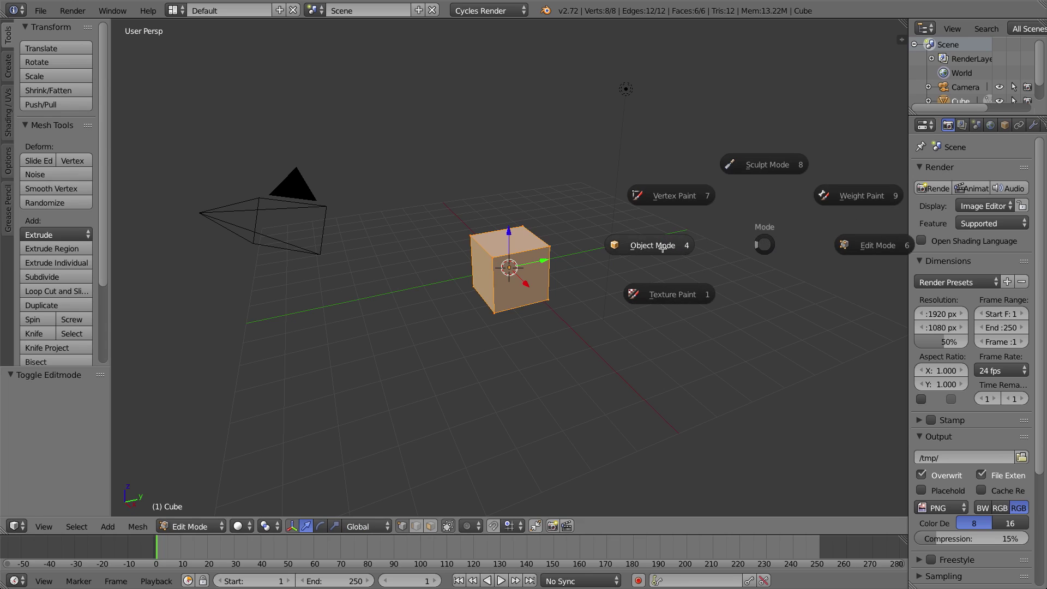
click(664, 249)
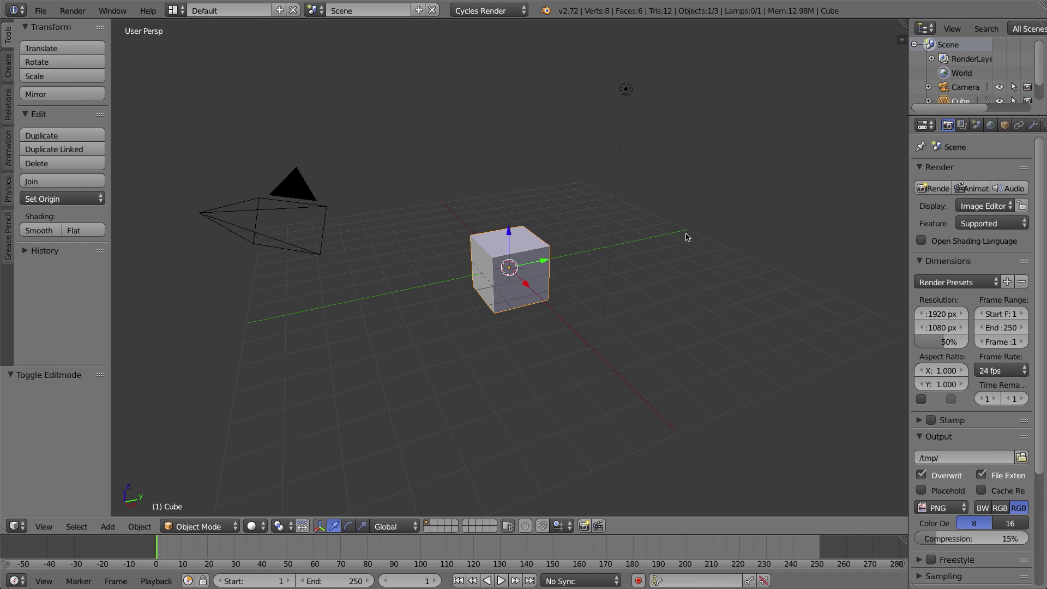
key(Tab)
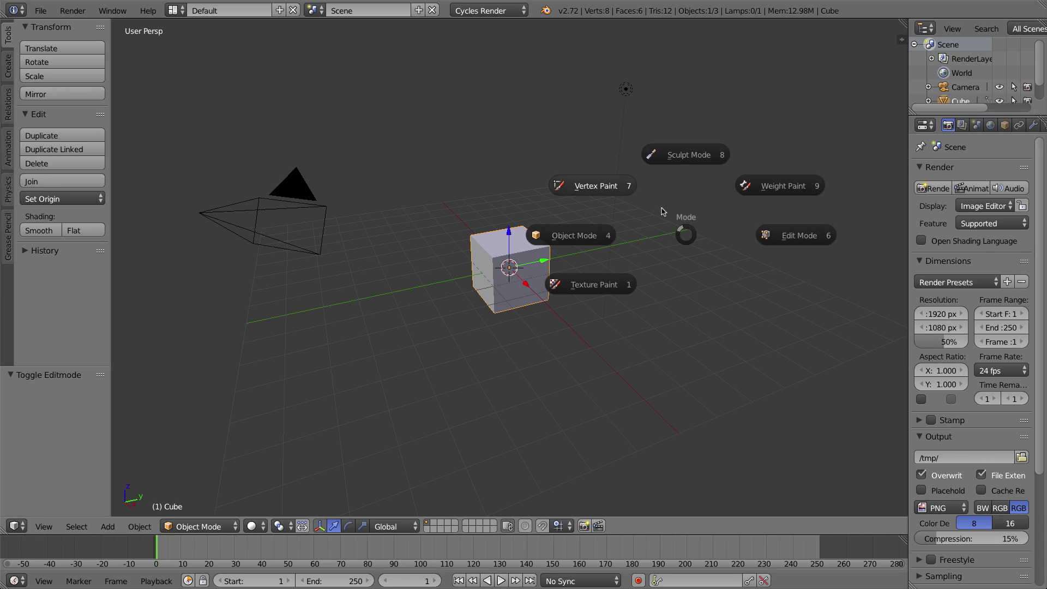
key(Escape)
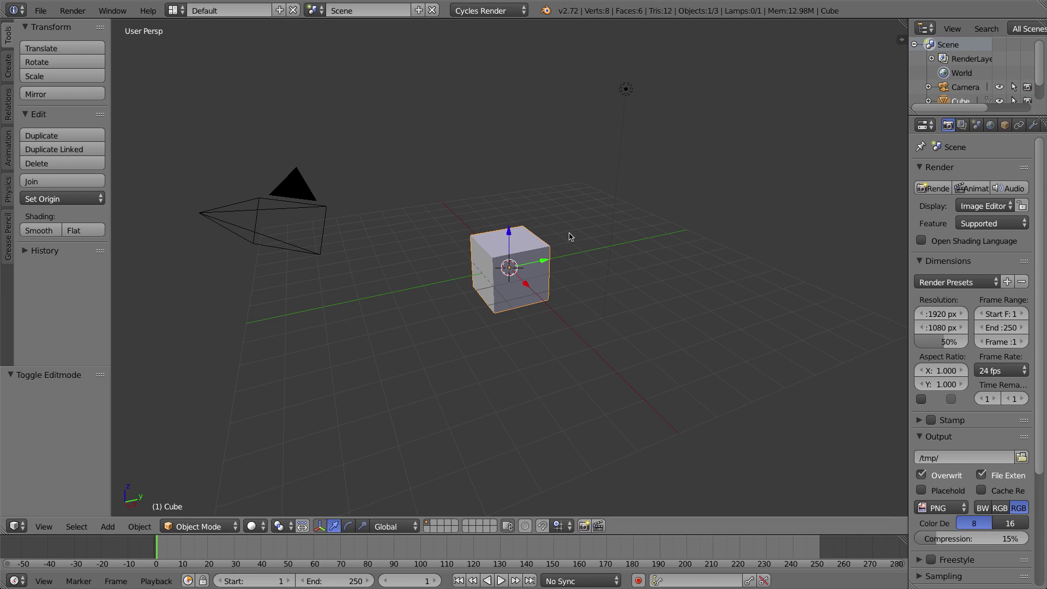
- Toggle the cube into Edit Mode and back to Object Mode, then call up the Mode pie
key(Tab)
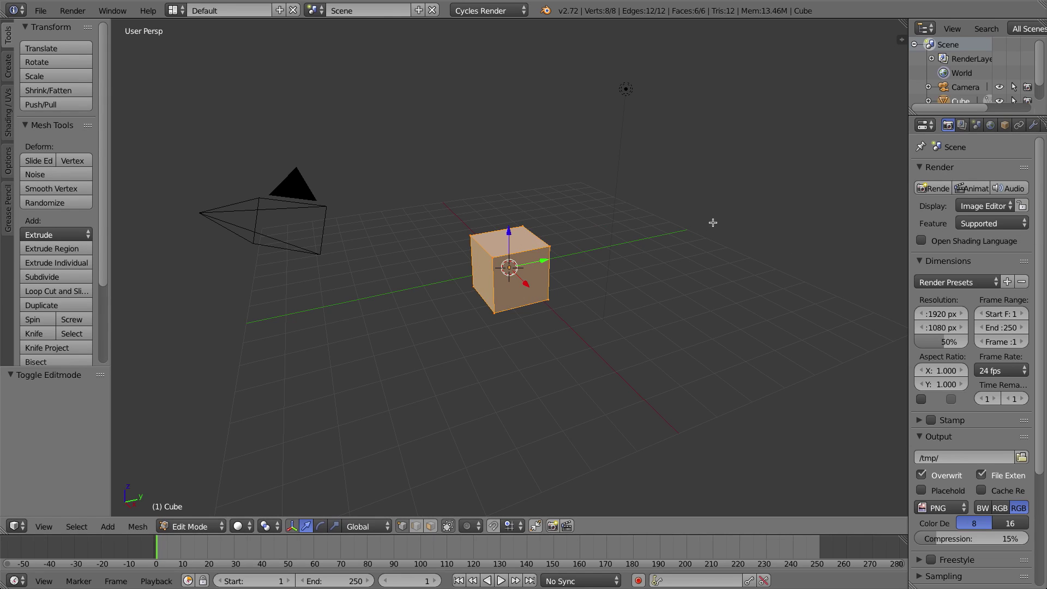
key(Tab)
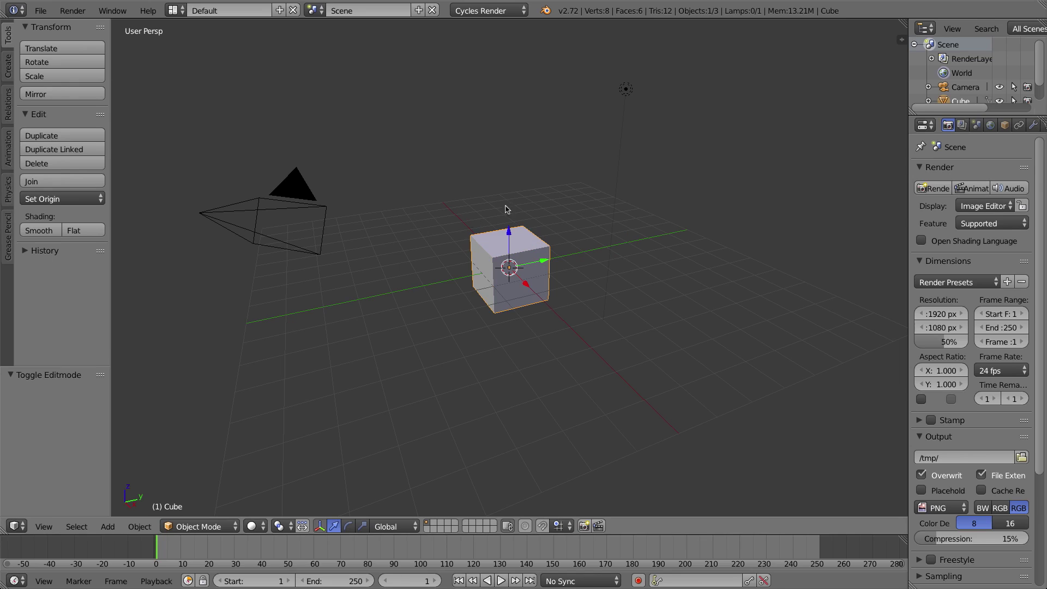
key(Tab)
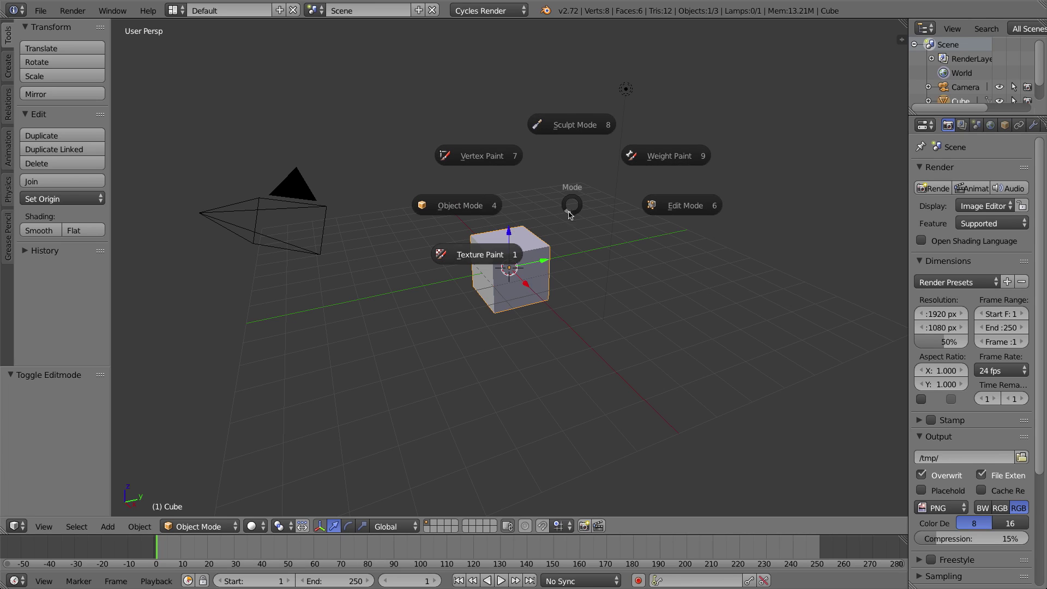
- Dismiss the Mode pie and open the Viewport Shading dropdown
key(Escape)
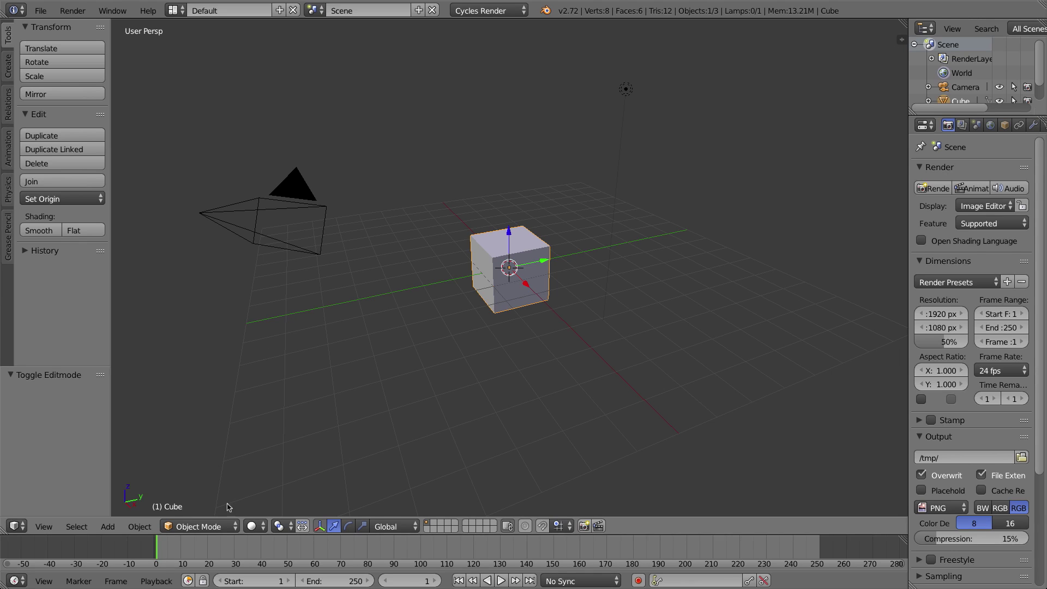
click(253, 529)
- Try Wireframe, Bounding Box and Rendered viewport shading from the Shade pie
key(z)
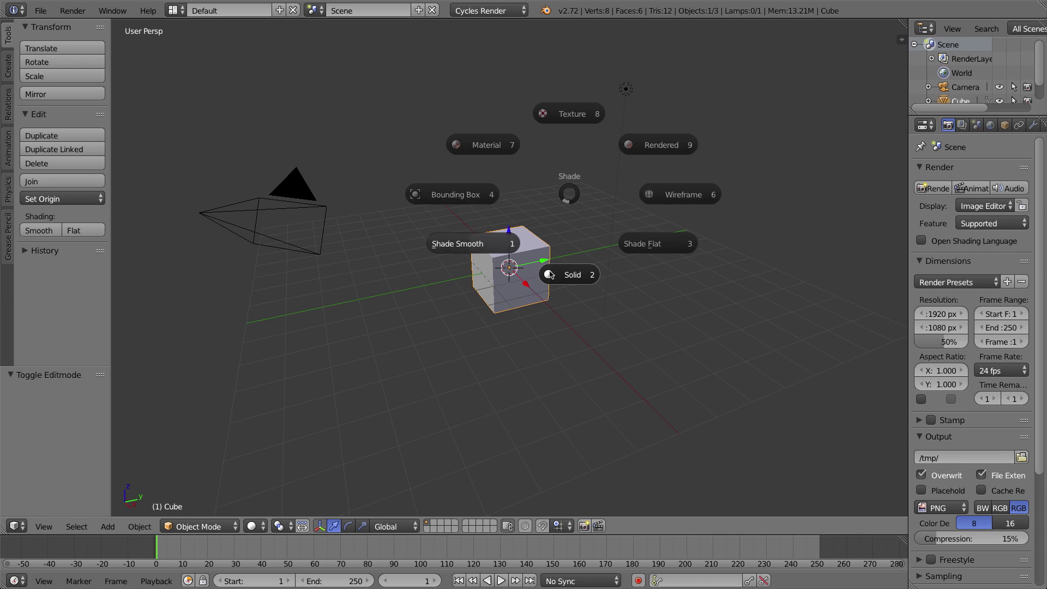
click(592, 202)
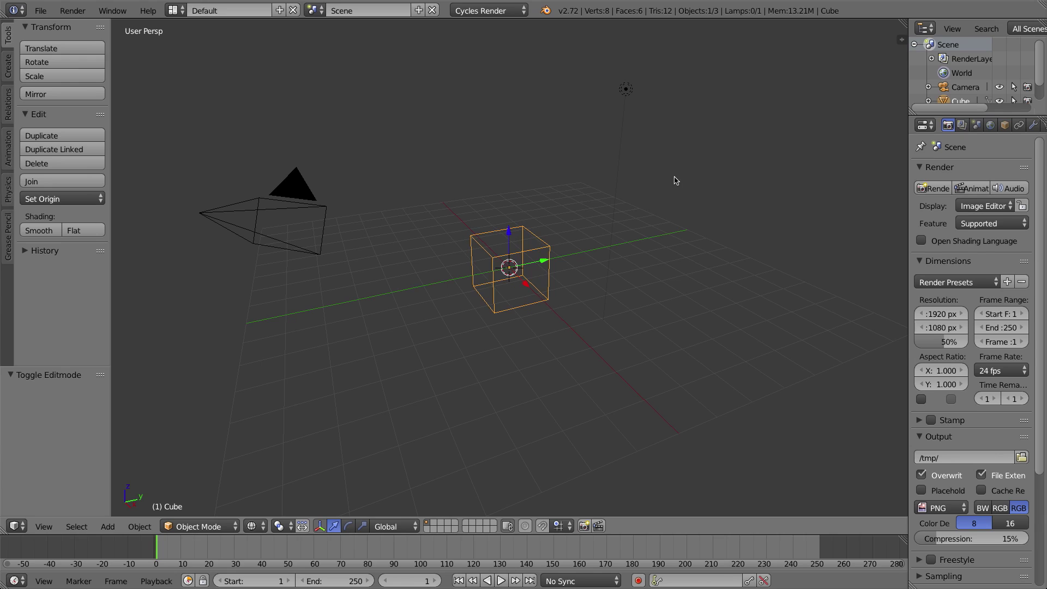
key(z)
key(z)
key(z)
key(z)
key(z)
key(z)
key(z)
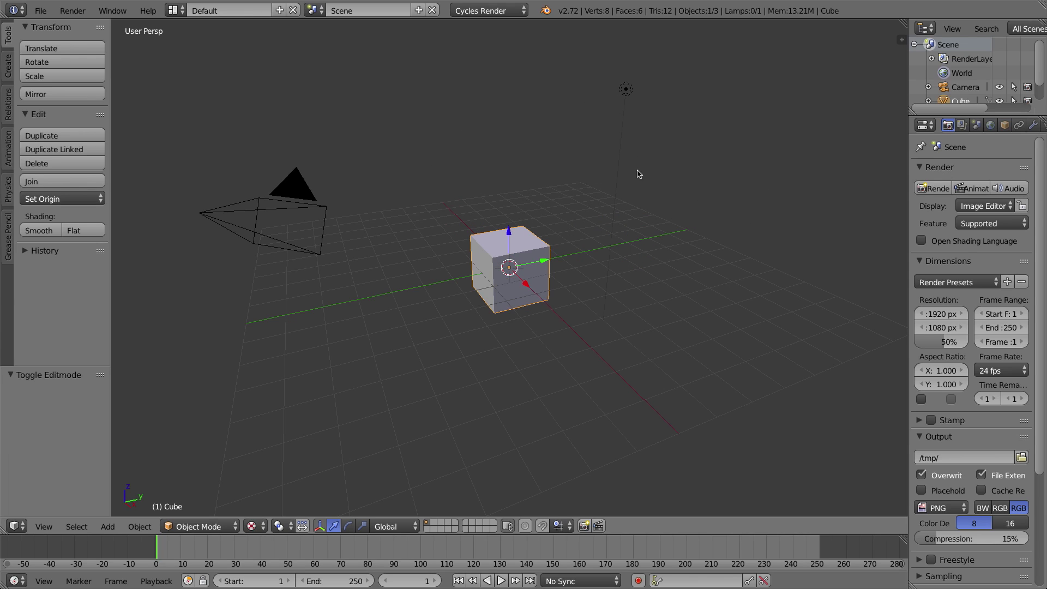
key(z)
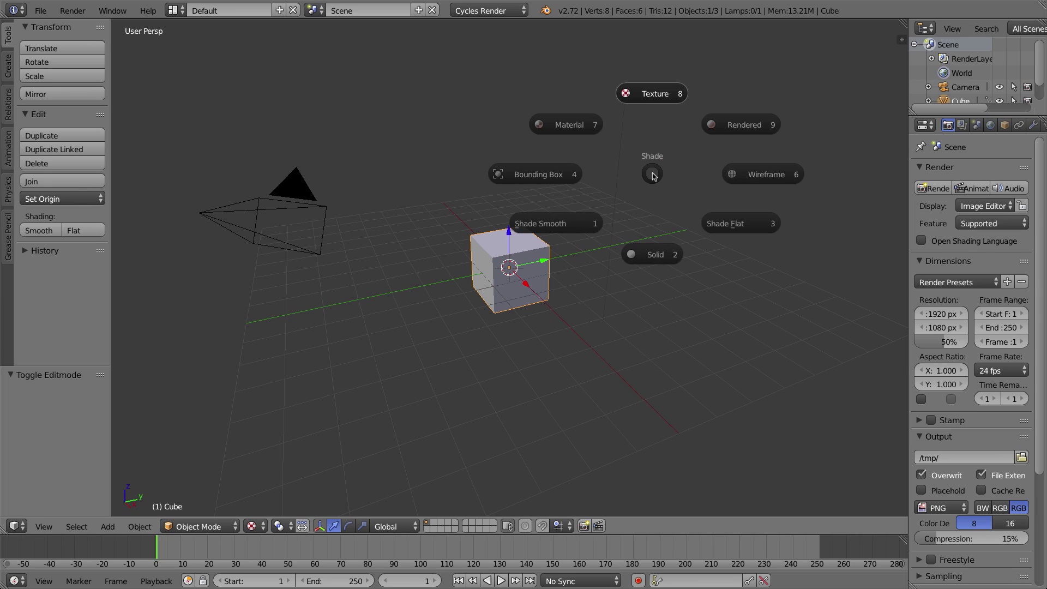
click(752, 122)
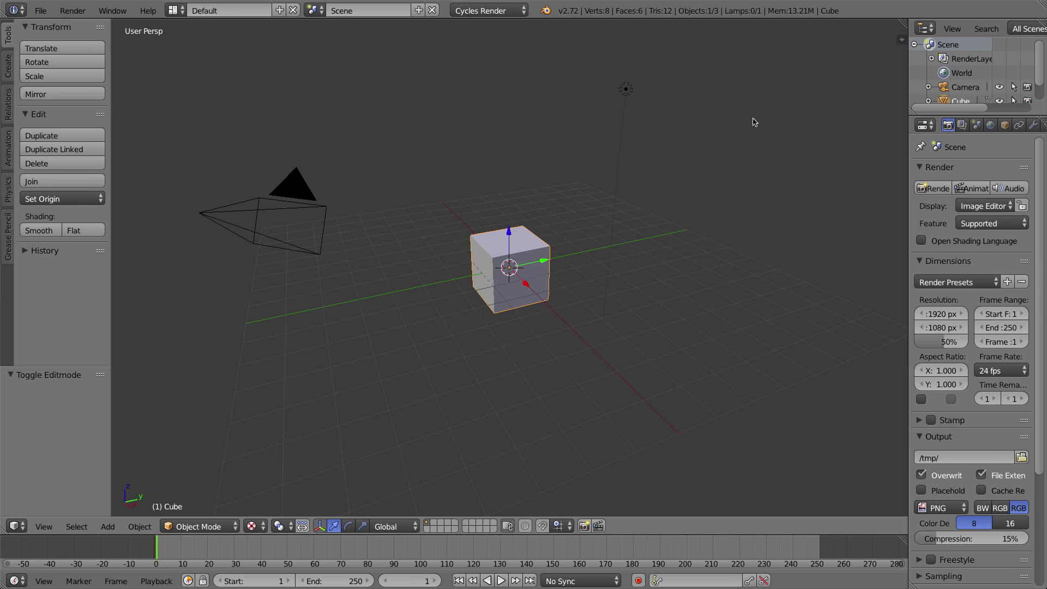
- Shade the cube smooth then flat, preview Rendered, and return the viewport to Solid
key(shift+z)
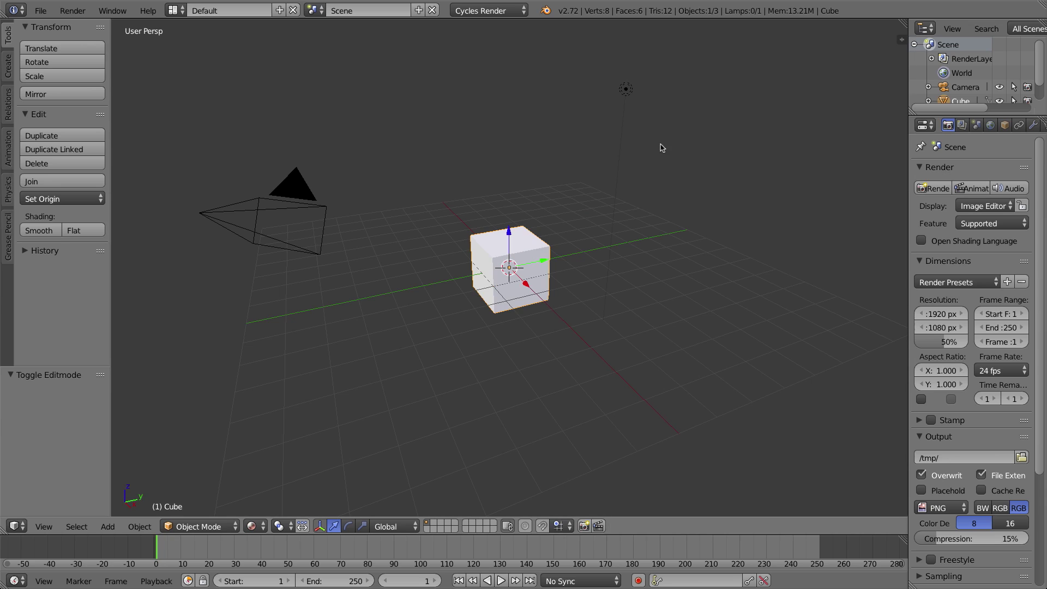
key(z)
click(617, 196)
key(z)
click(655, 237)
key(z)
click(687, 117)
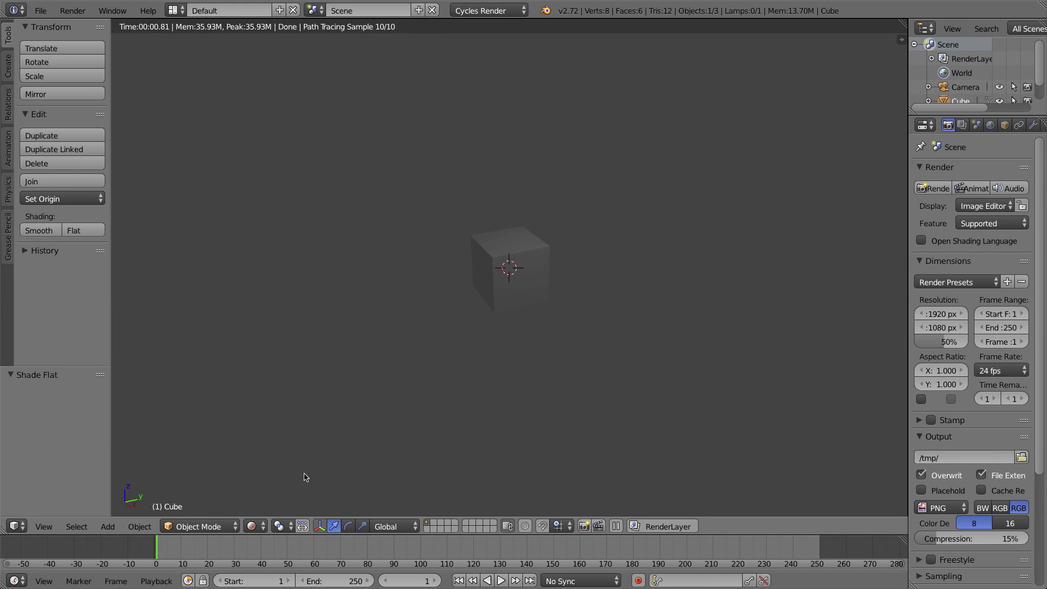
click(260, 524)
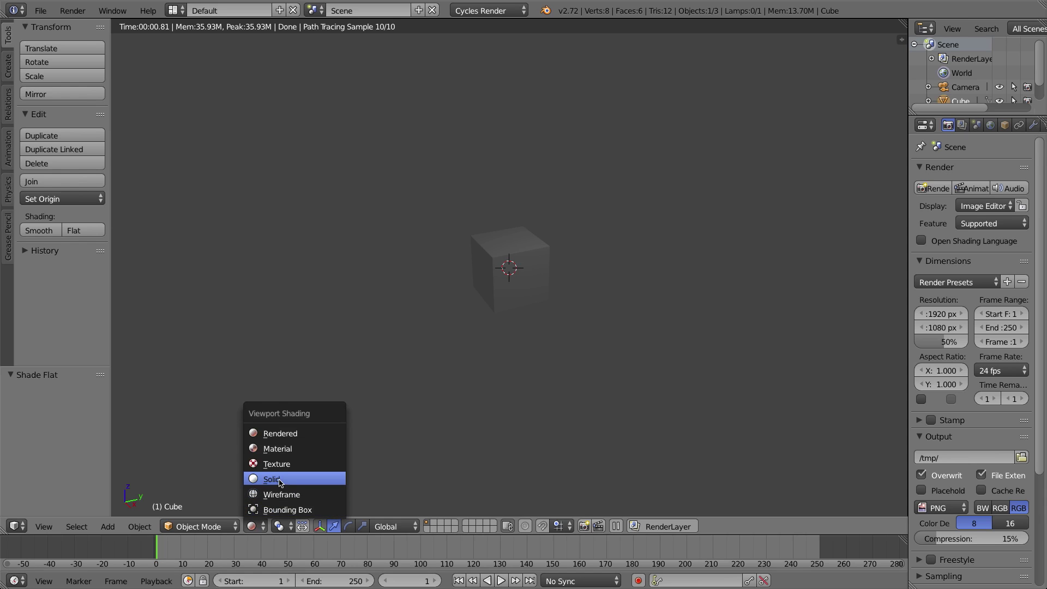
click(281, 478)
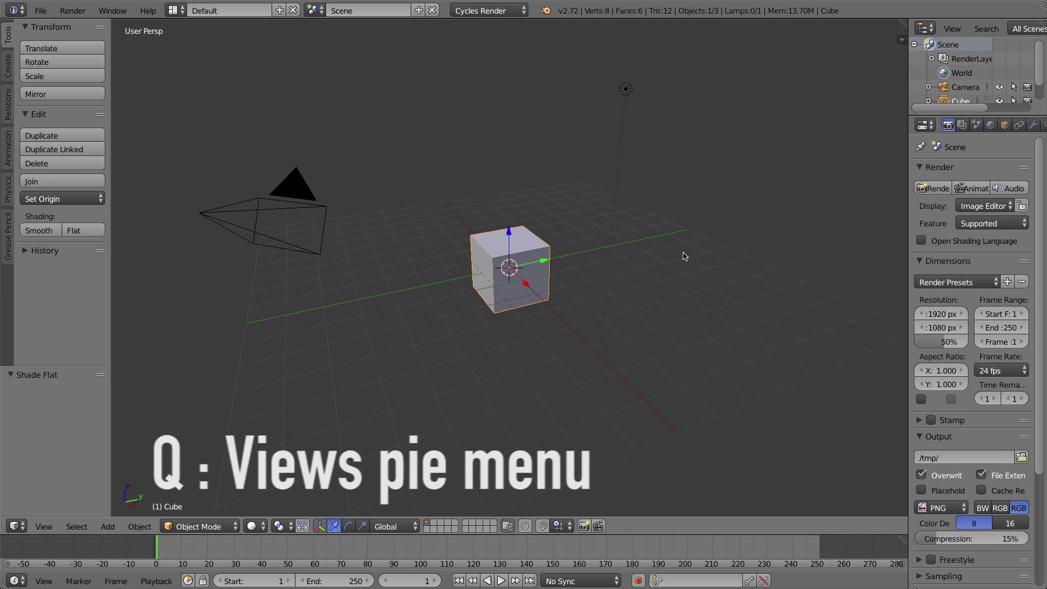
- View the cube from the Front, Right, Top, Back, Left and Bottom presets
key(q)
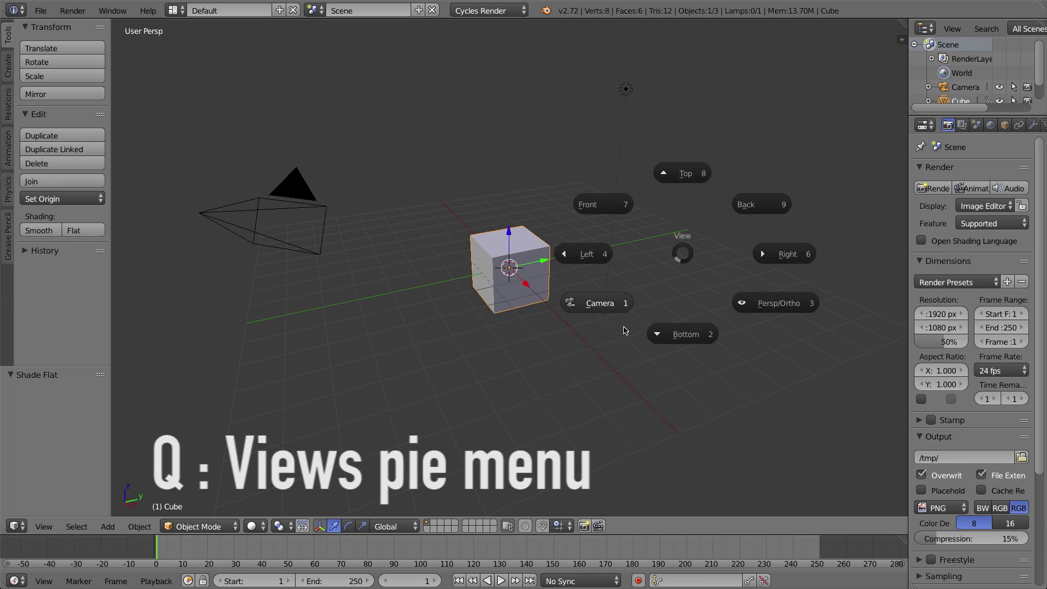
key(Escape)
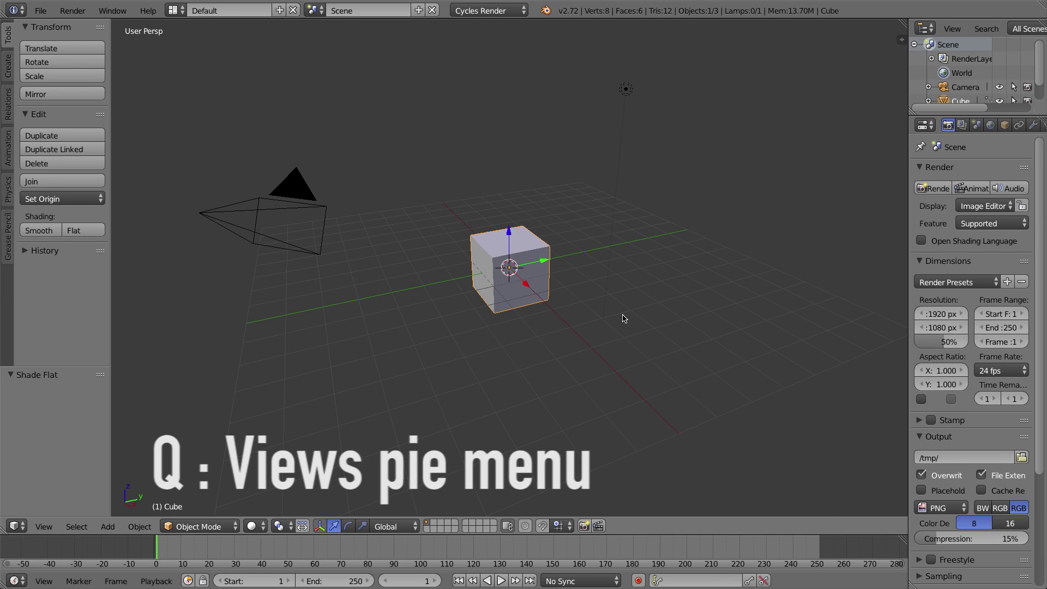
key(KP_1)
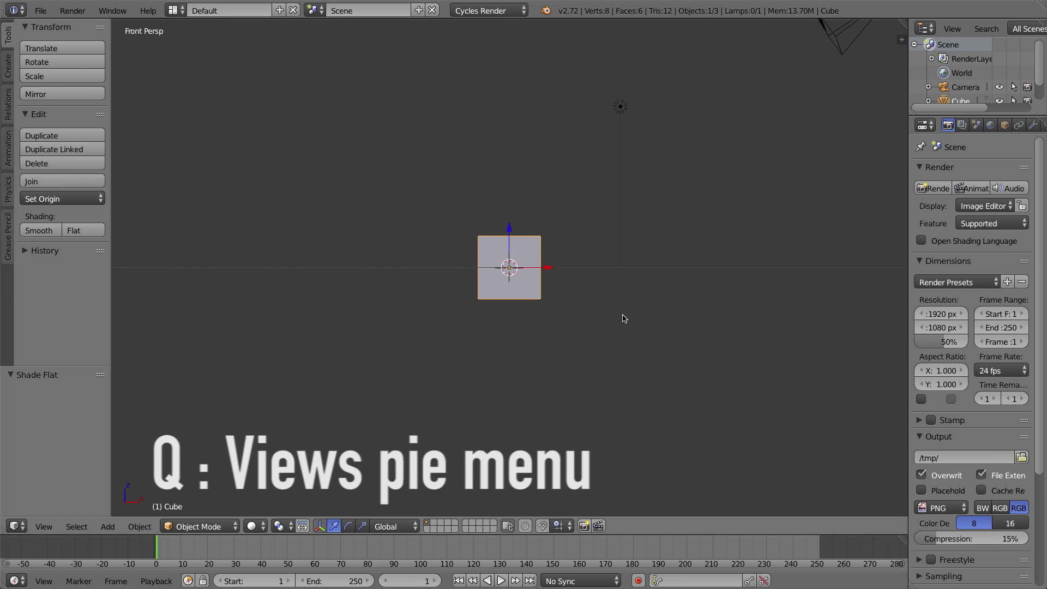
key(KP_3)
key(KP_7)
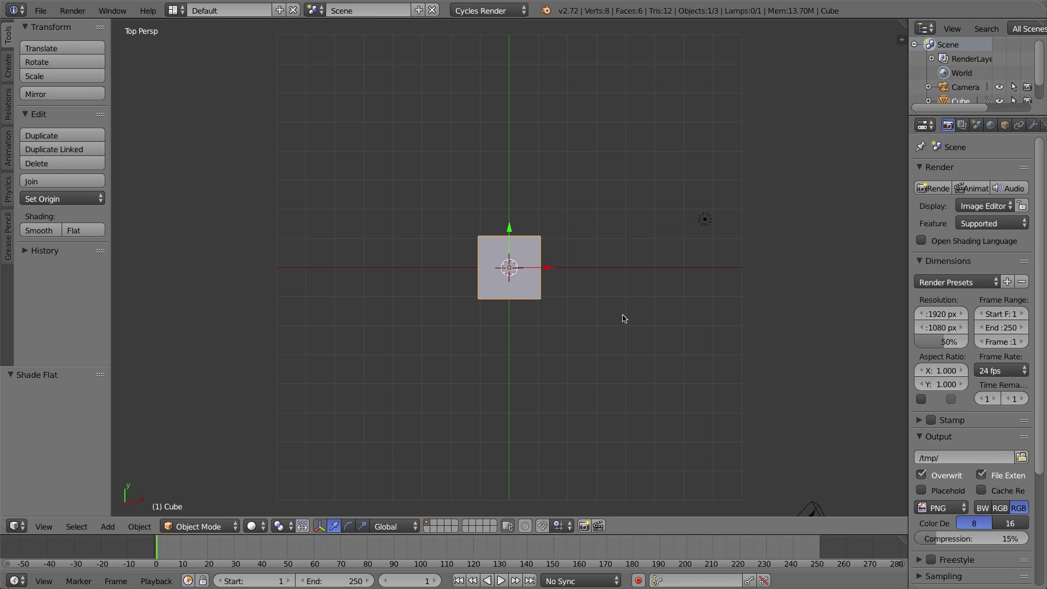
key(ctrl+KP_1)
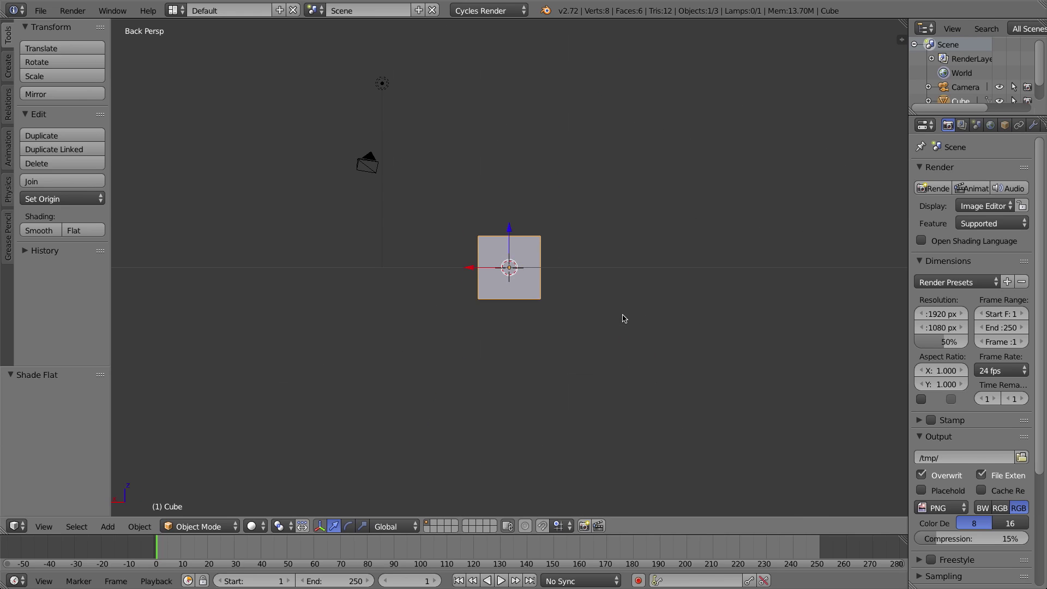
key(ctrl+KP_3)
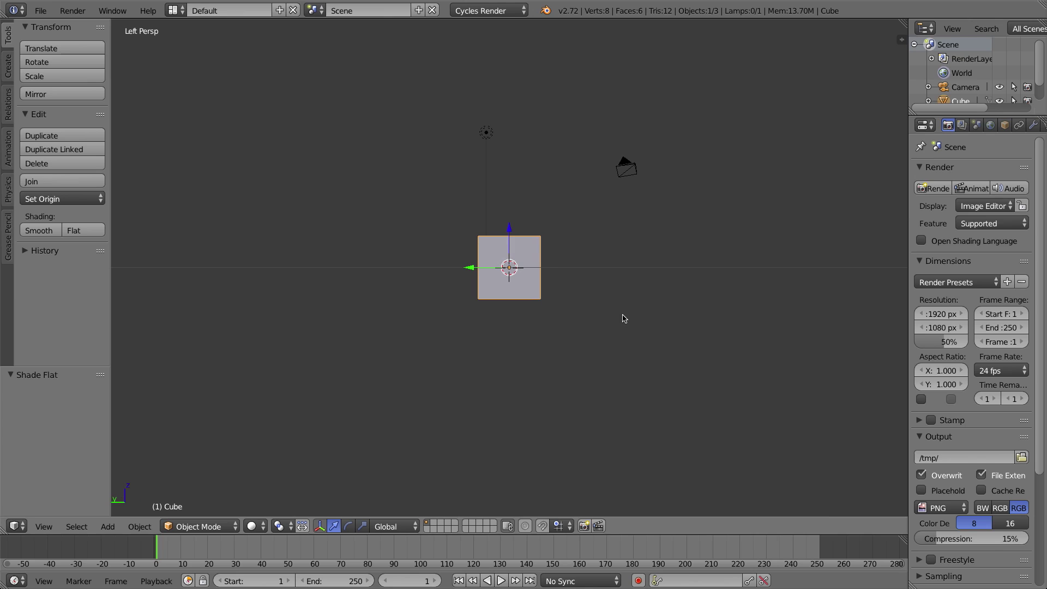
key(ctrl+KP_7)
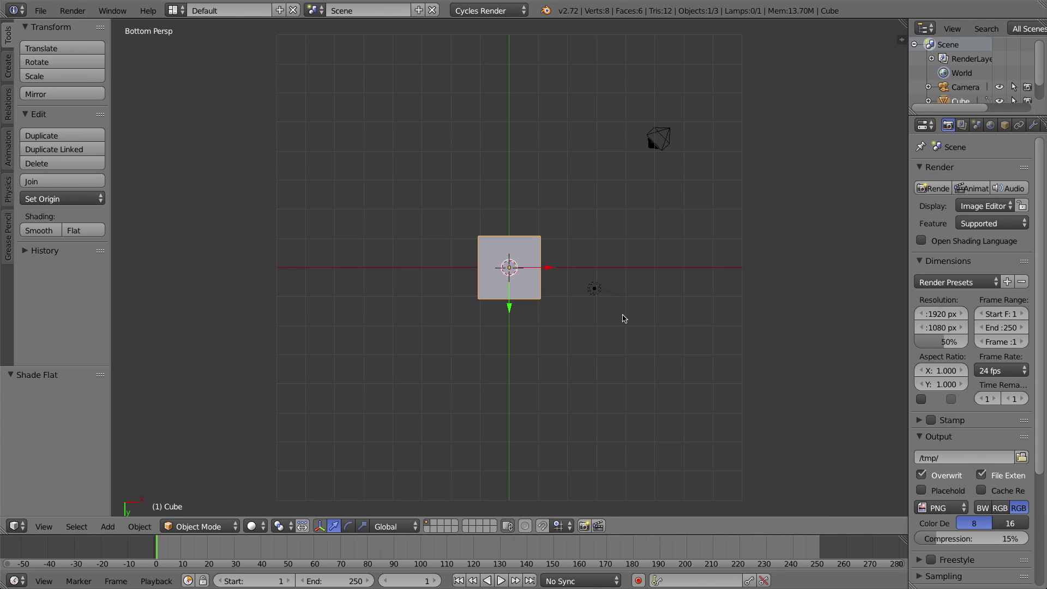
- Orbit to an angled view of the cube and switch it to orthographic
key(KP_5)
key(KP_5)
middle_drag(613, 278, 563, 194)
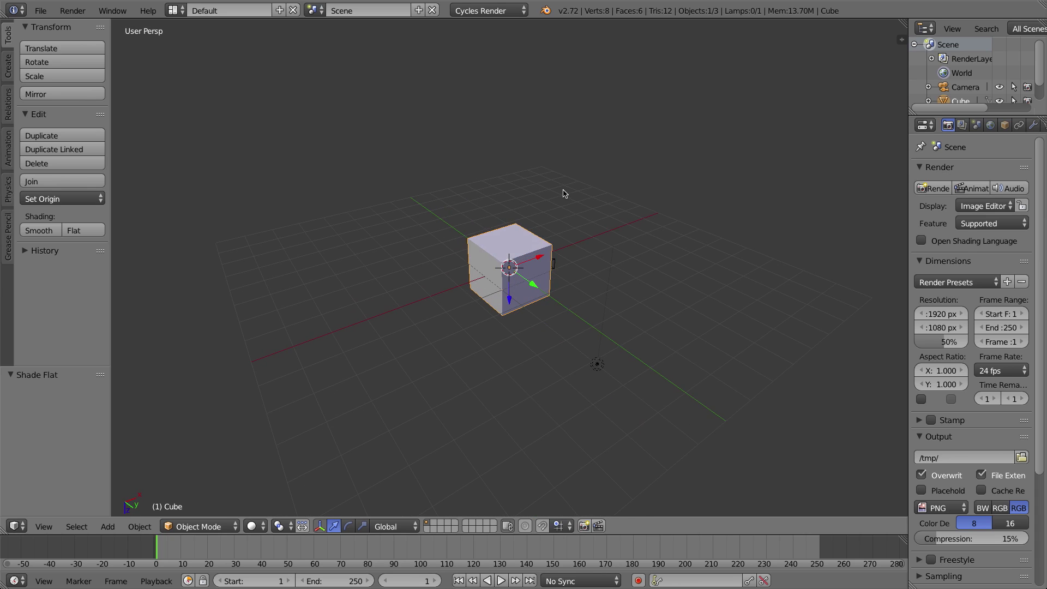
key(KP_5)
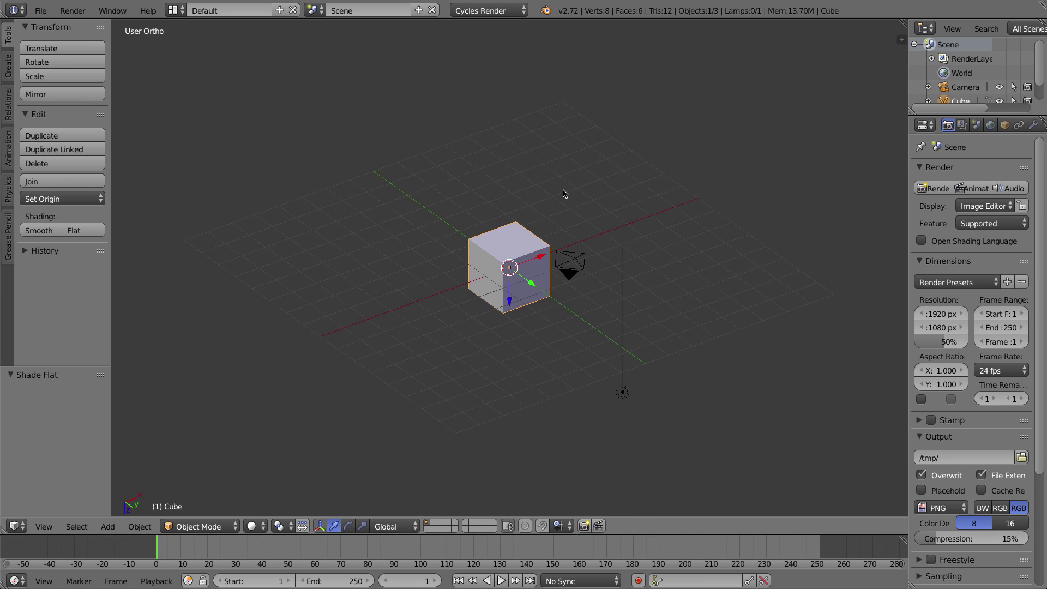
- Cycle the cube through Left, Right, Top, Bottom, Back and Front preset views
key(q)
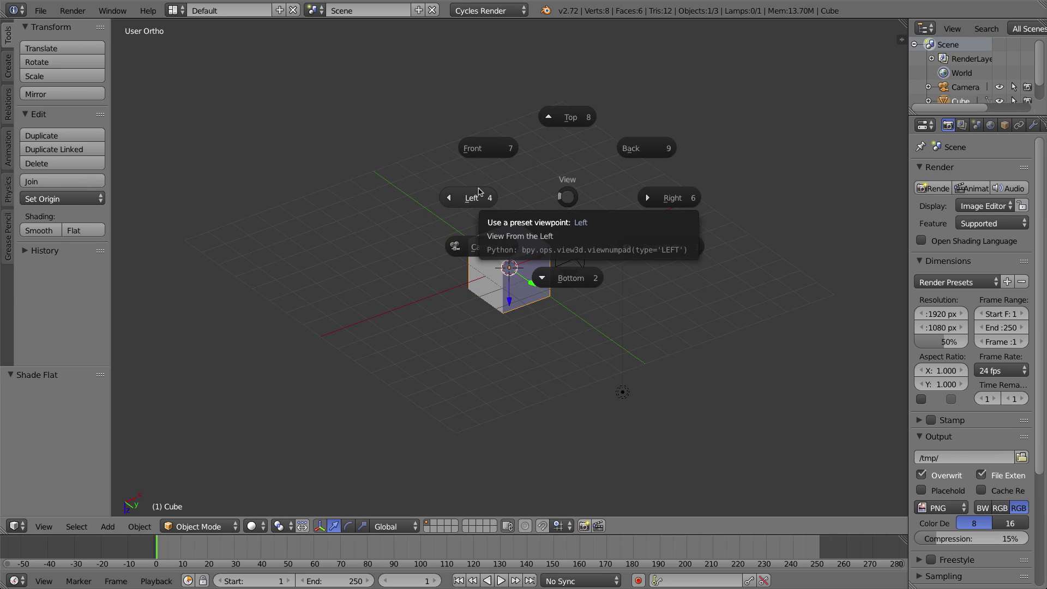
key(Escape)
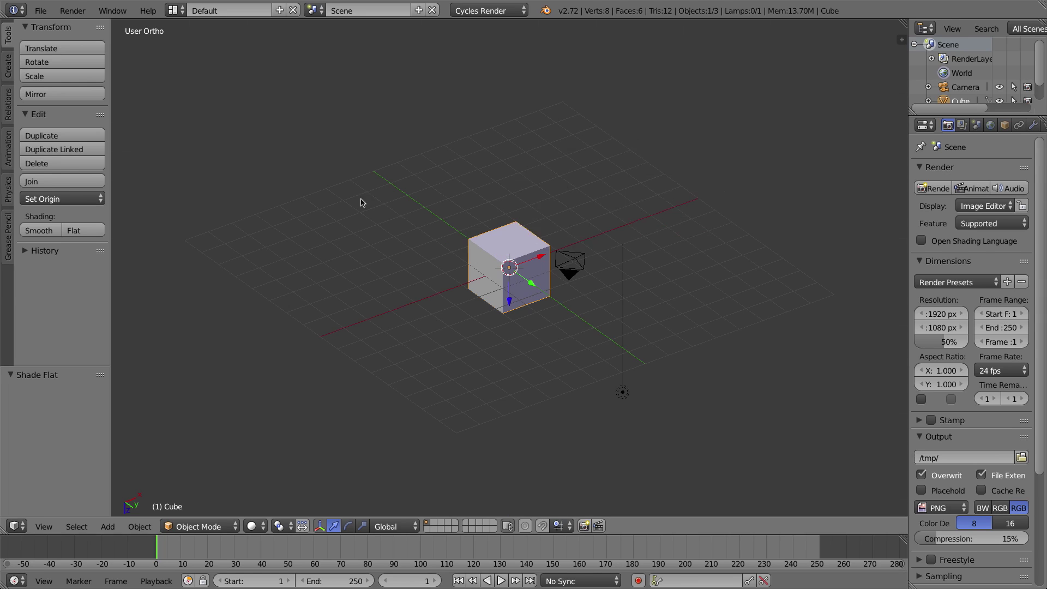
key(ctrl+KP_3)
key(KP_3)
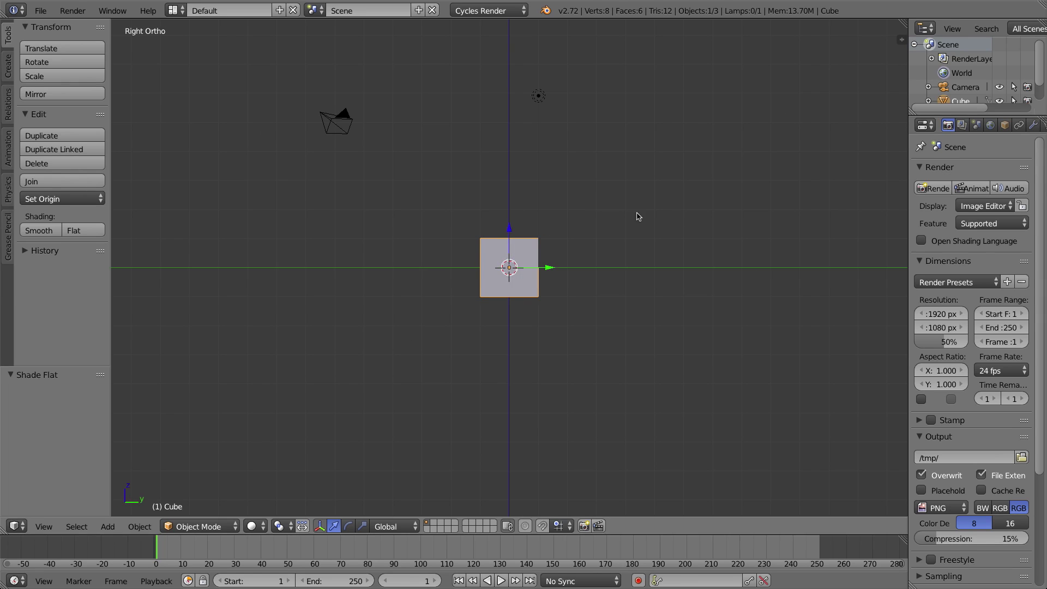
key(KP_7)
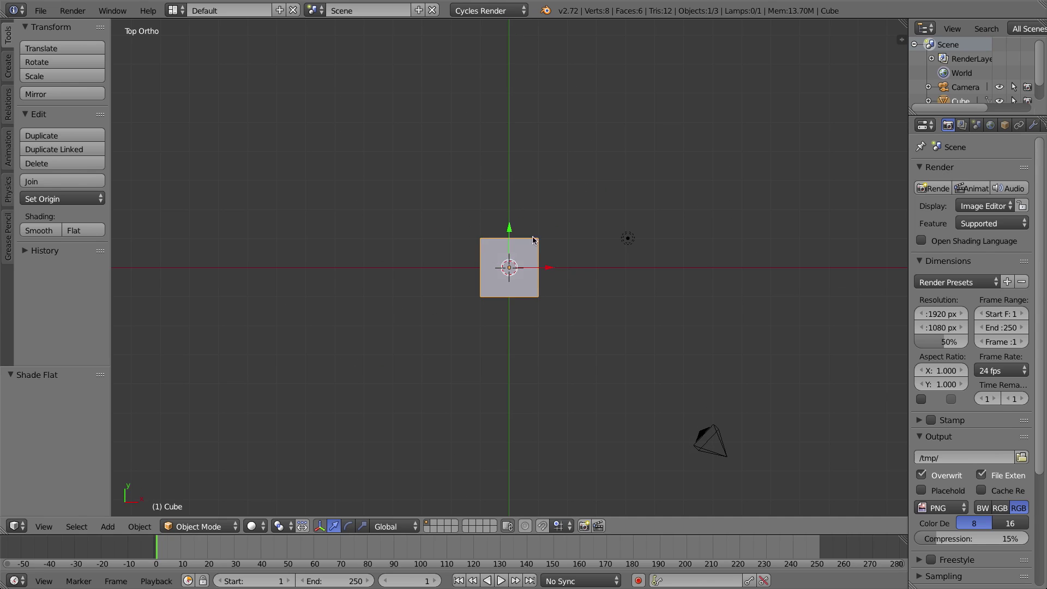
key(ctrl+KP_7)
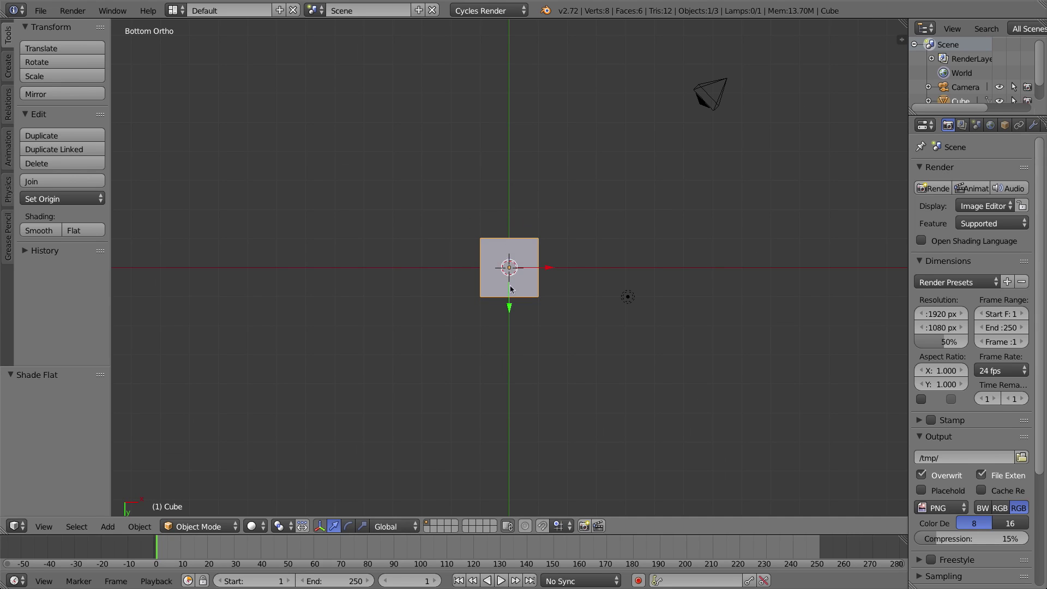
key(ctrl+KP_1)
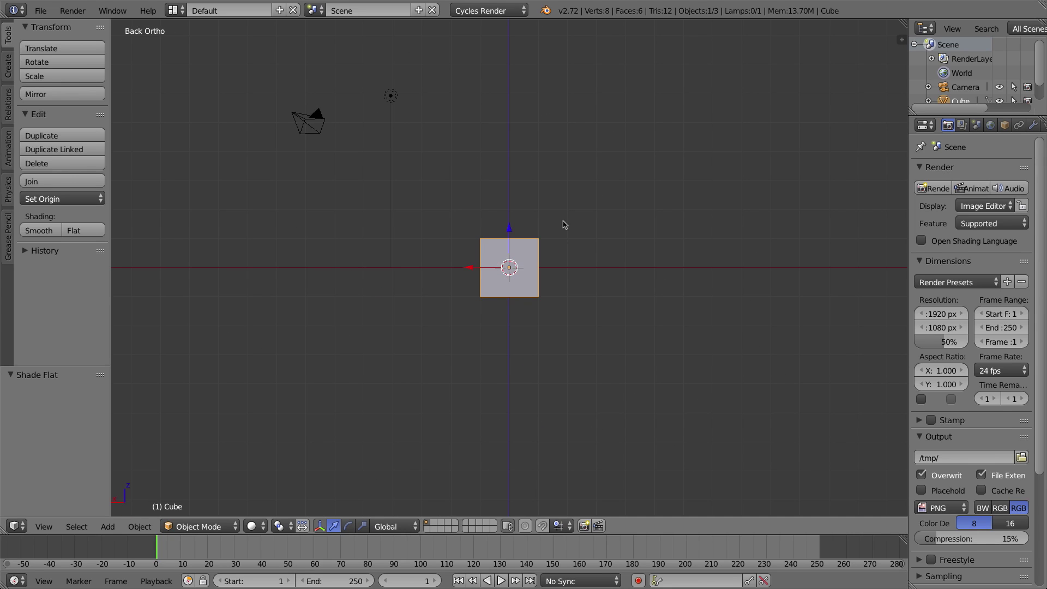
key(KP_1)
- Look through the scene camera, then return to an angled User Ortho view via the View pie
key(KP_0)
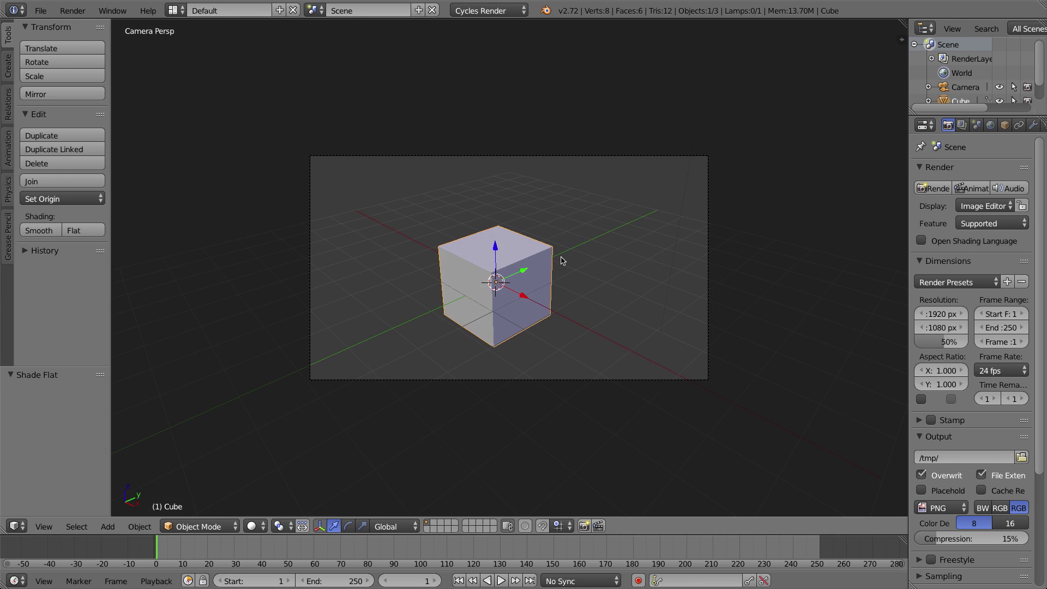
key(KP_5)
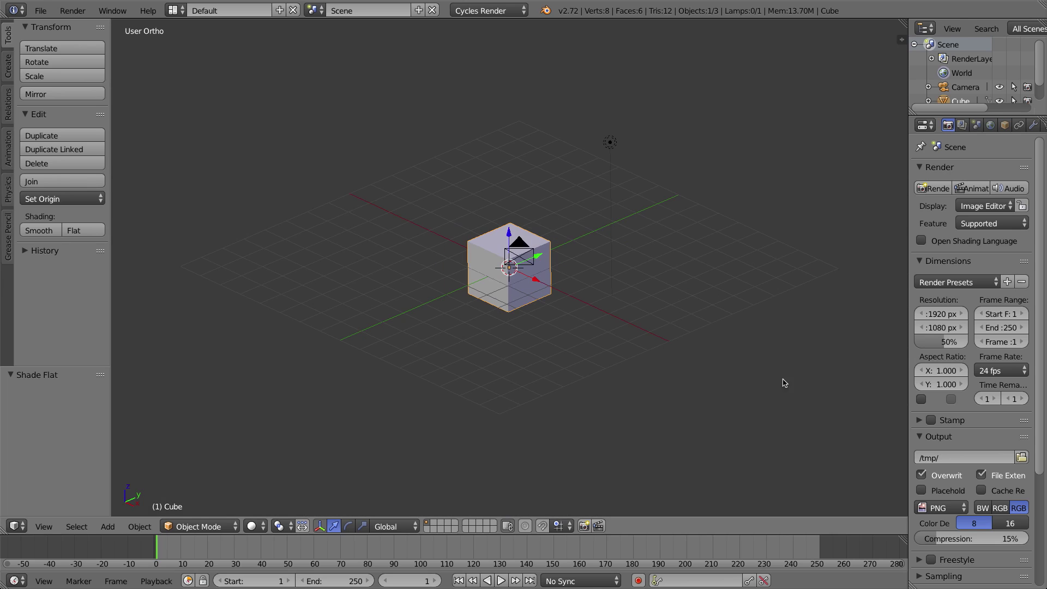
key(KP_5)
key(q)
key(Escape)
key(q)
click(765, 351)
key(q)
key(Escape)
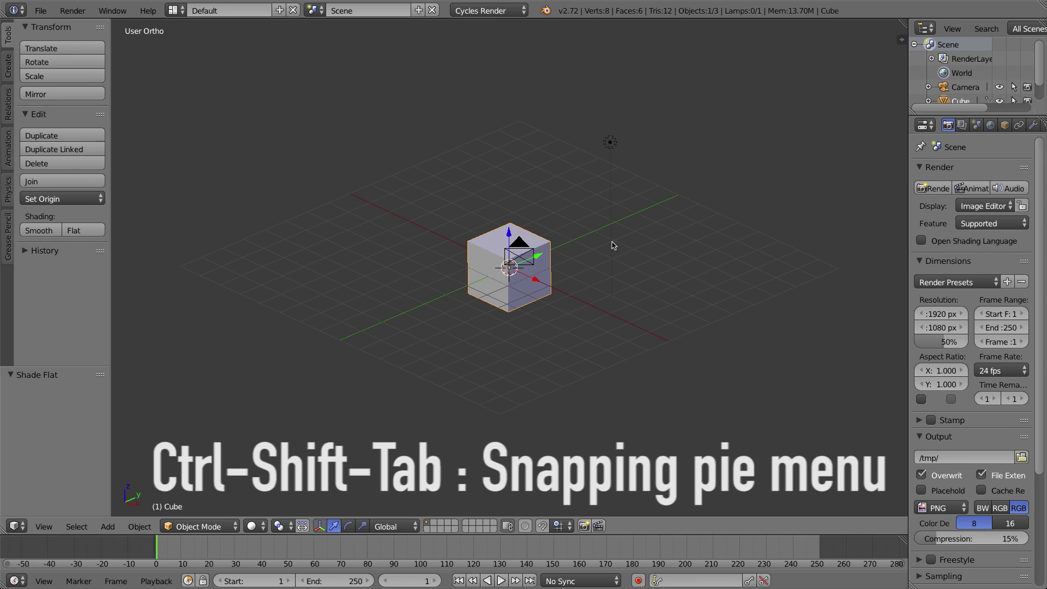
- Turn on snapping, start a snapped grab of the cube, then cancel it back to origin
key(ctrl+shift+Tab)
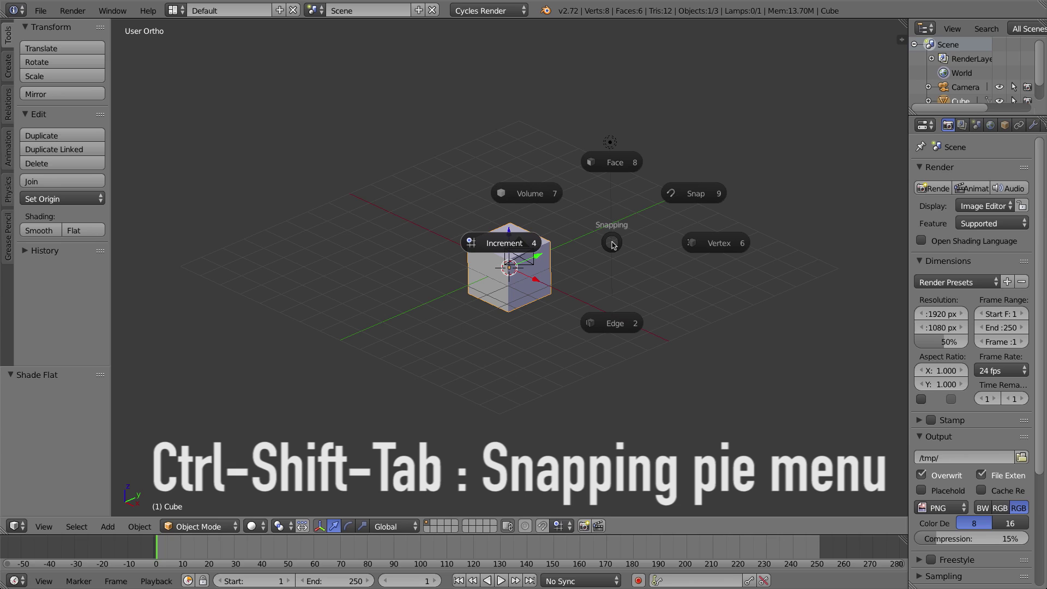
click(574, 240)
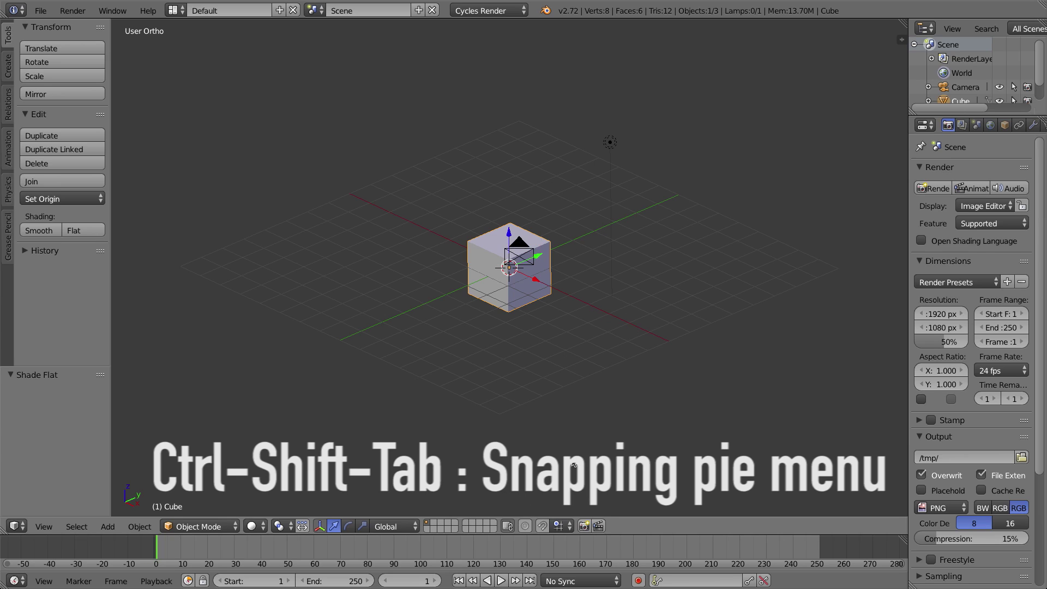
click(544, 527)
key(g)
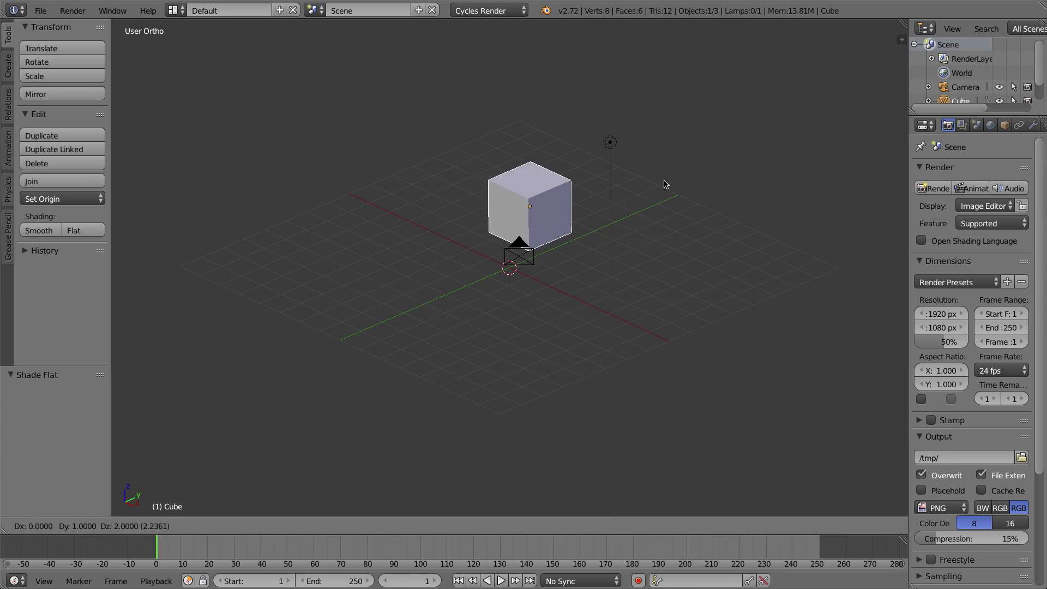
right_click(567, 195)
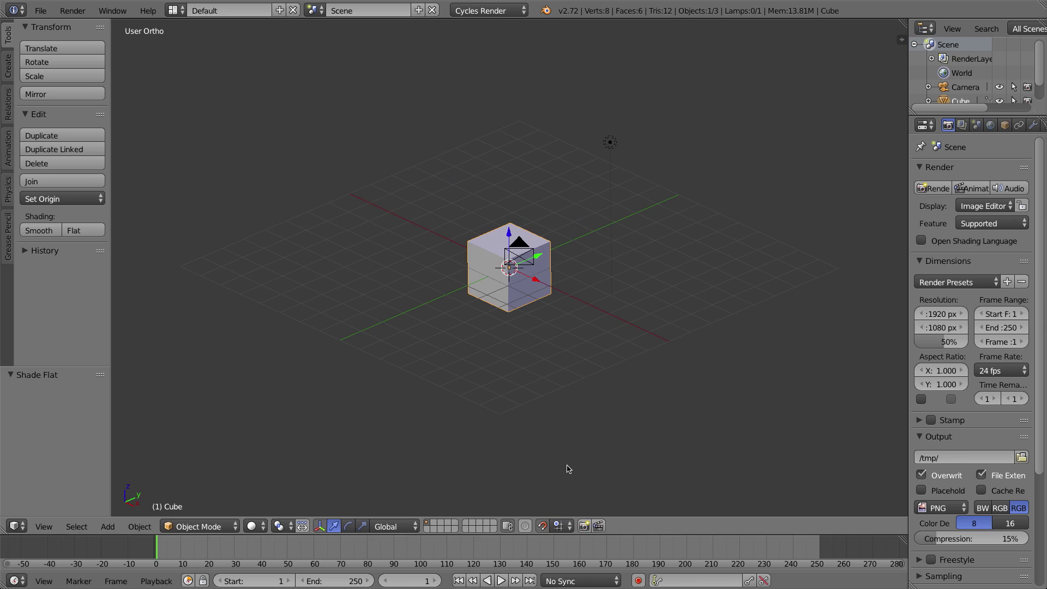
- Set the Snap Element to Face, toggle snapping off via the Snapping pie, and view from the front
click(562, 526)
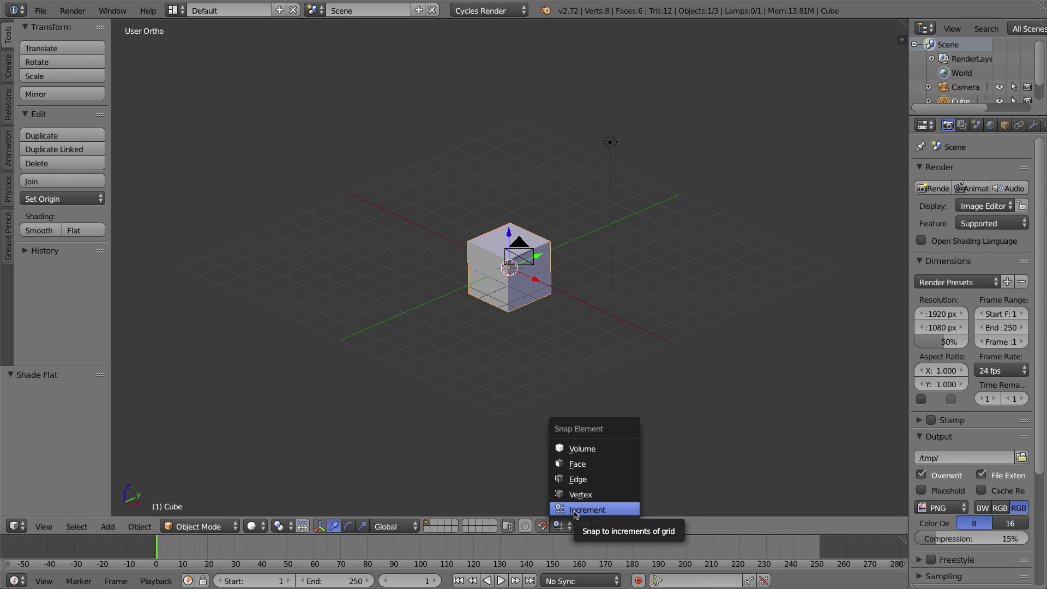
click(578, 464)
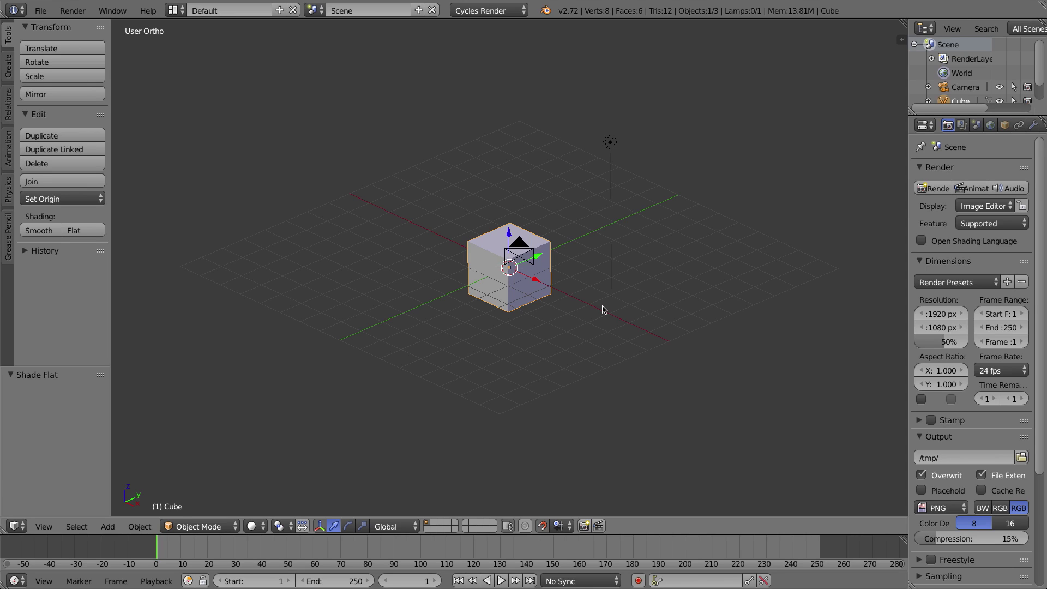
key(ctrl+shift+Tab)
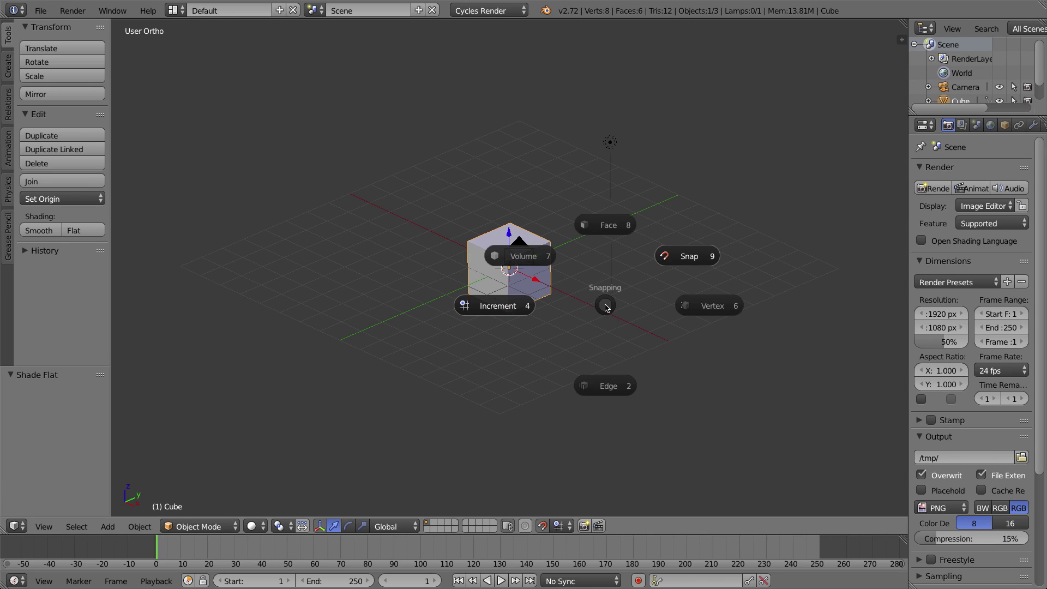
click(690, 256)
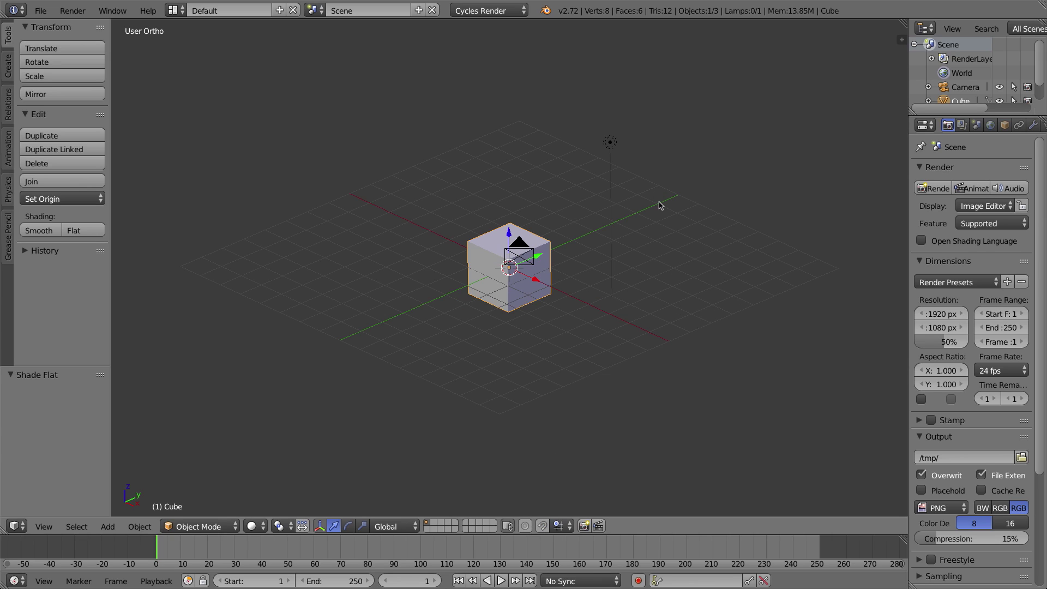
key(KP_1)
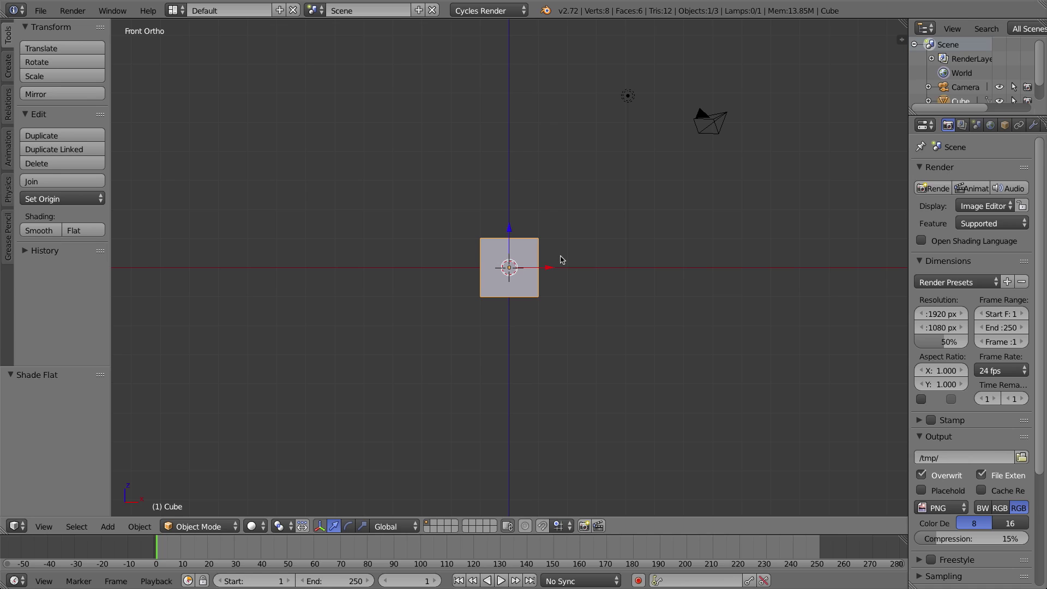
- Try a cube rotation and cancel it, check the Pivot Point options, then open the Pivot pie menu
key(r)
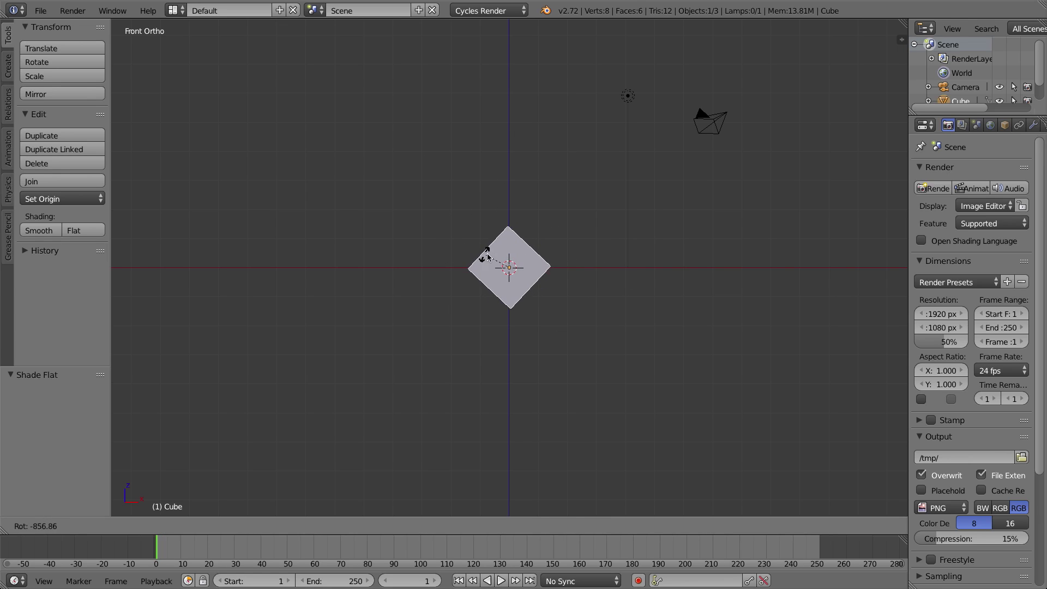
key(Escape)
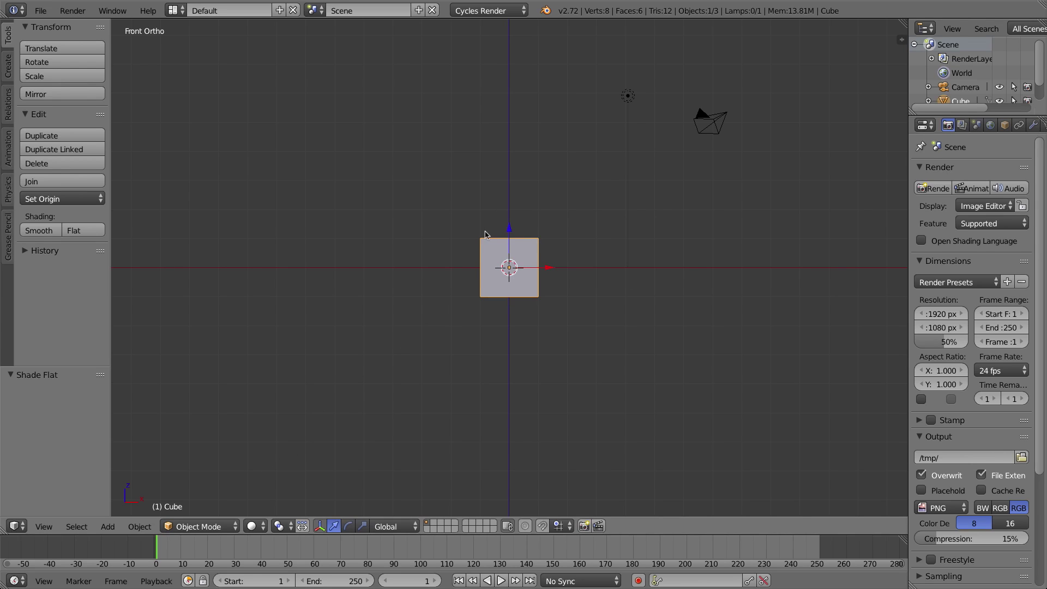
click(288, 527)
key(period)
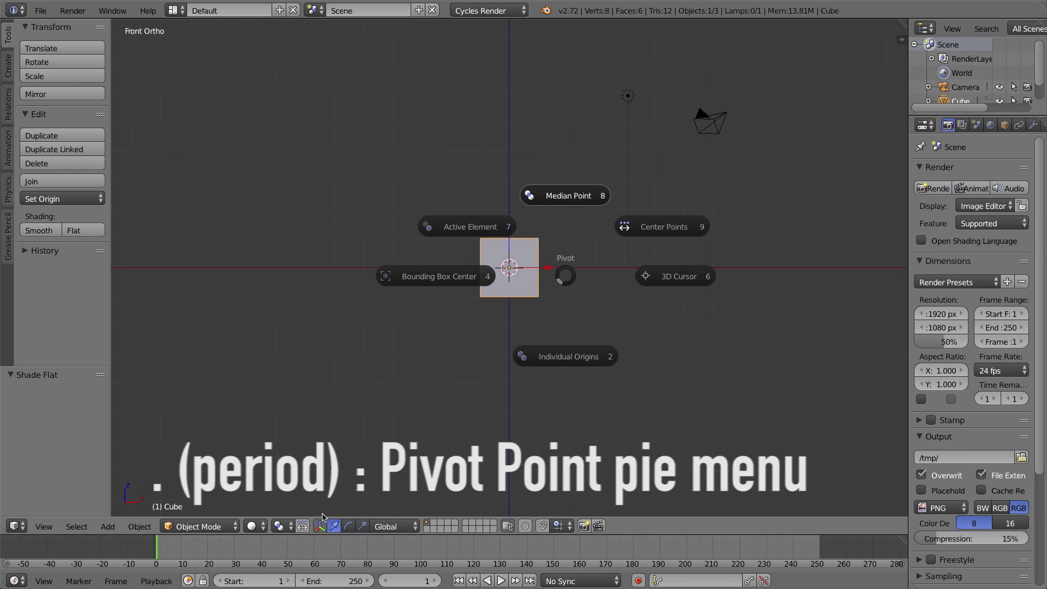
- Close the Pivot pie, then start and cancel trial scalings so the cube stays unchanged
key(Escape)
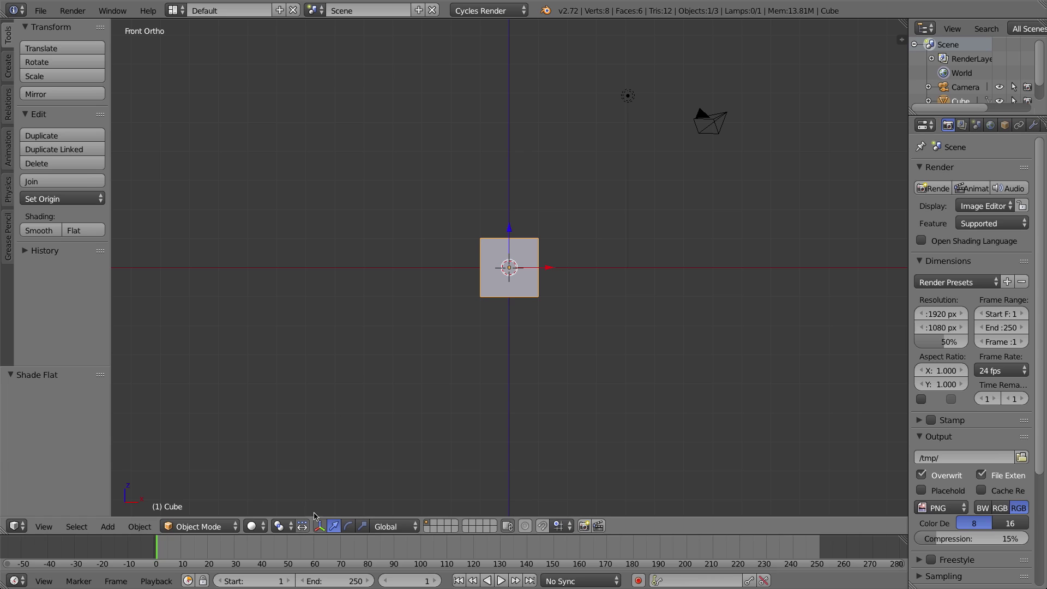
key(s)
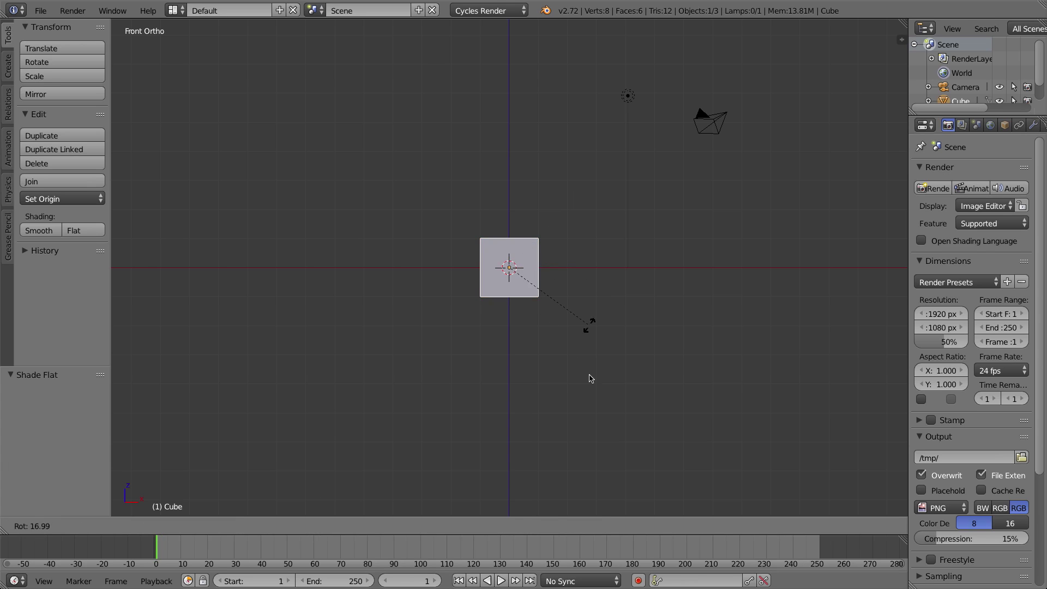
key(Escape)
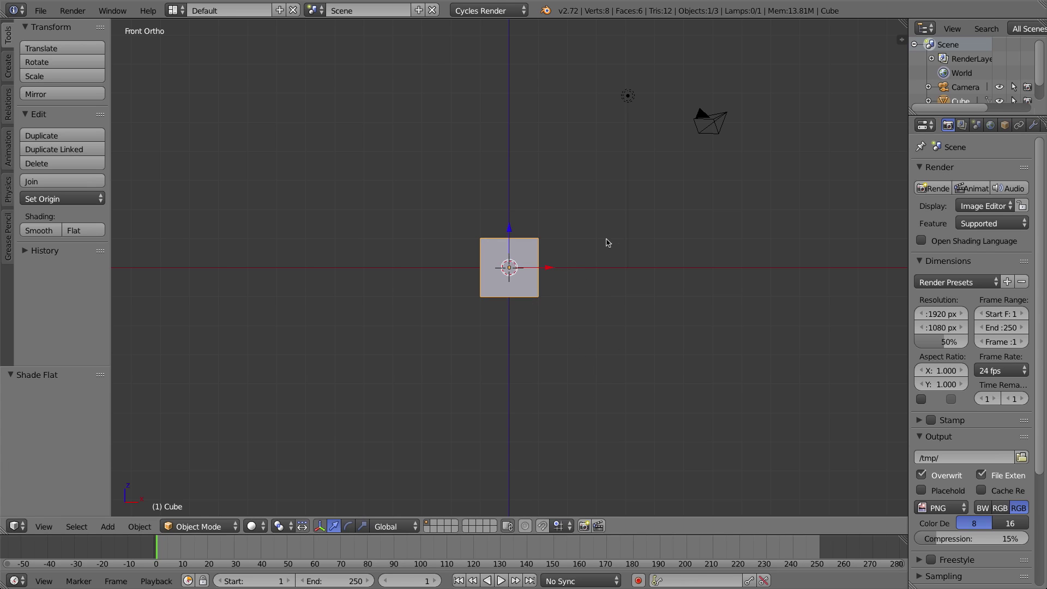
key(s)
click(679, 199)
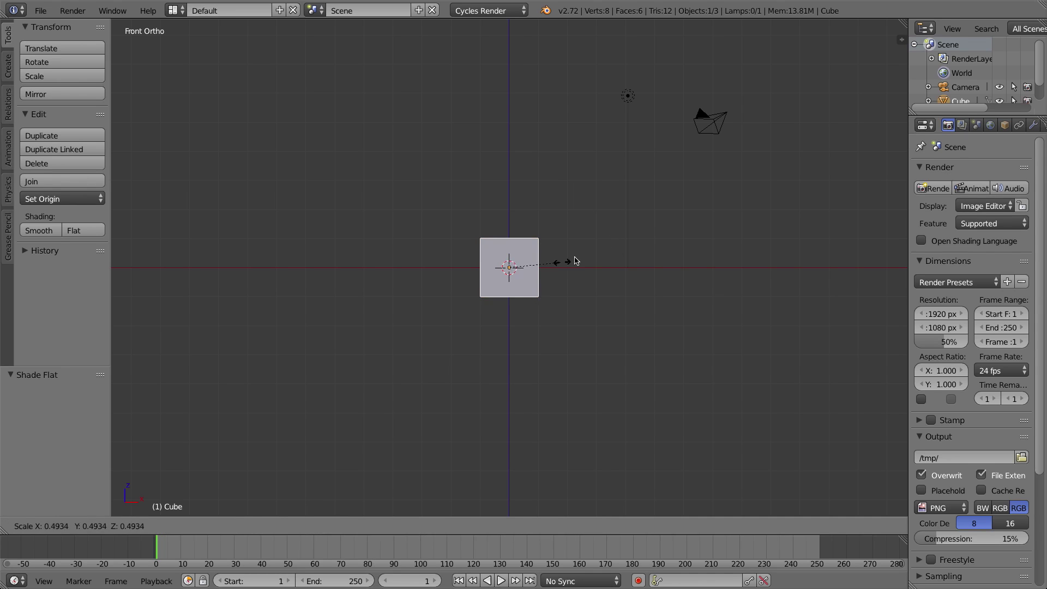
- Duplicate the cube with Shift+D, place the copy to its left, and add the original to the selection
click(306, 526)
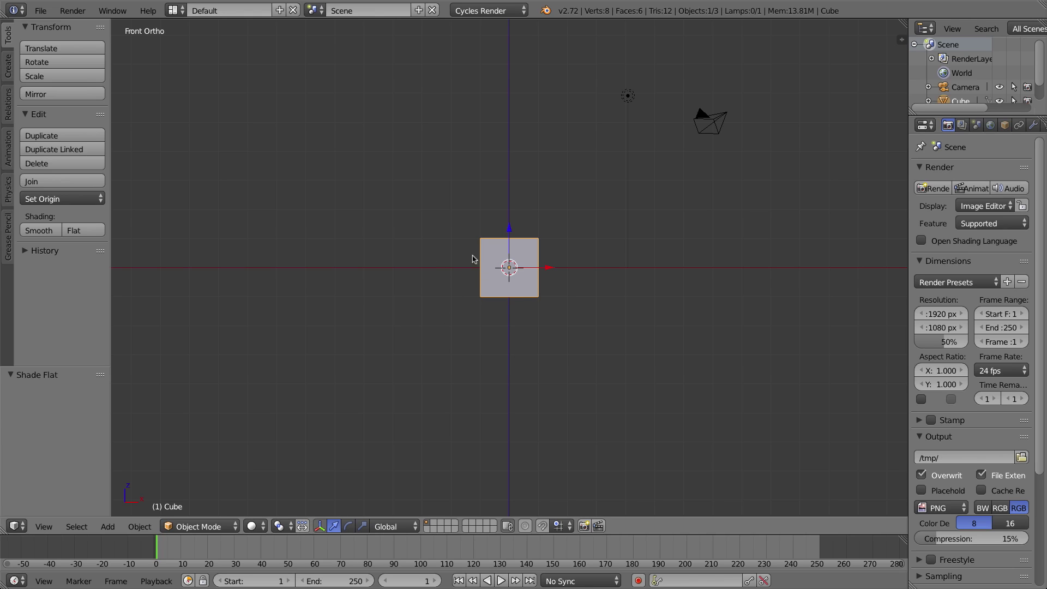
key(shift+d)
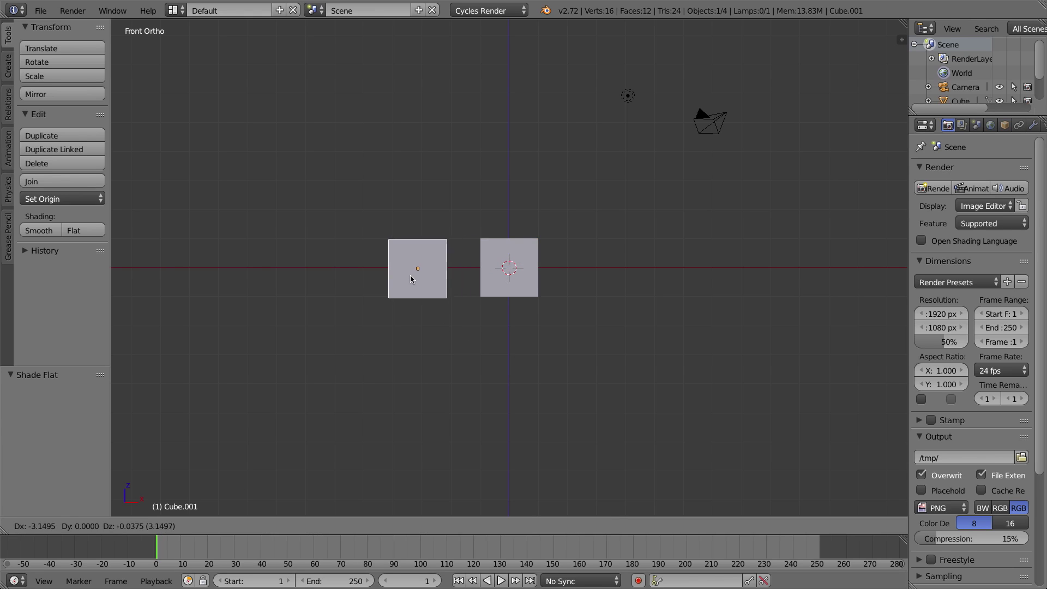
click(410, 278)
shift+right_click(494, 267)
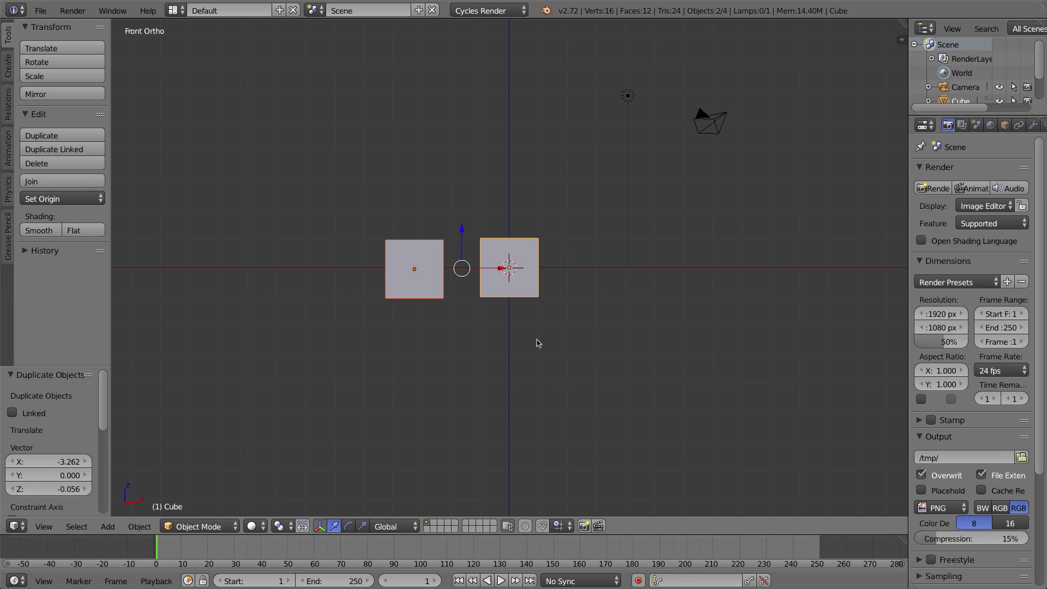
- Try rotating and scaling both cubes about their median point, cancelling each, then reopen the Pivot pie
click(303, 526)
key(r)
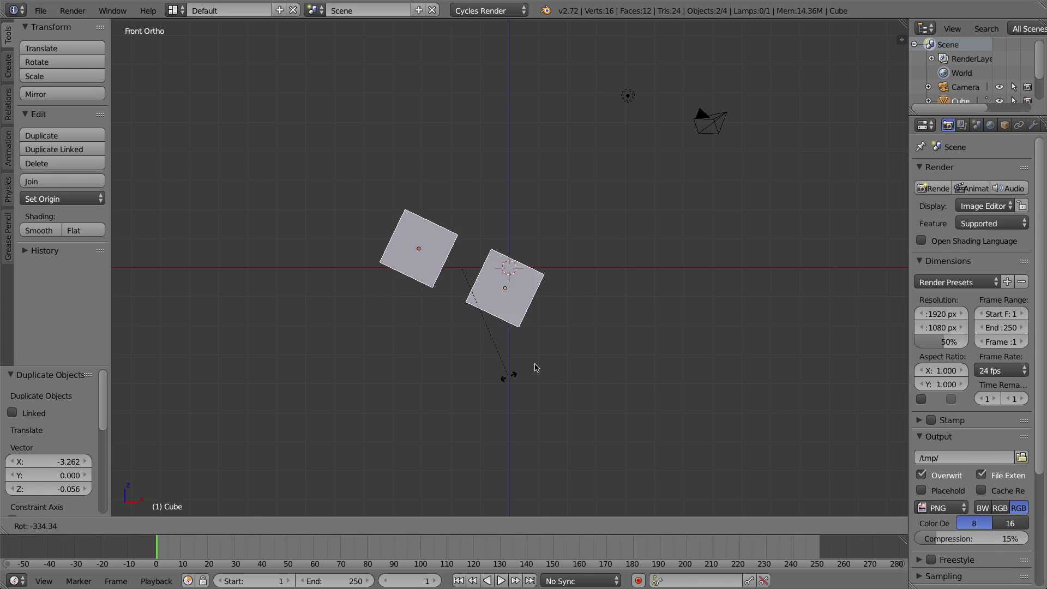
key(Escape)
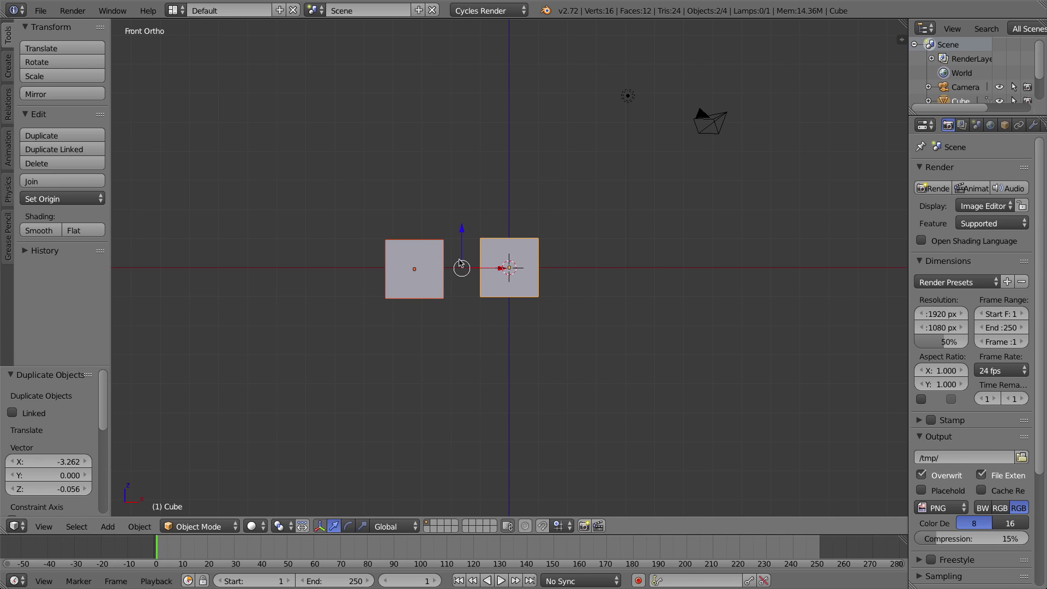
key(s)
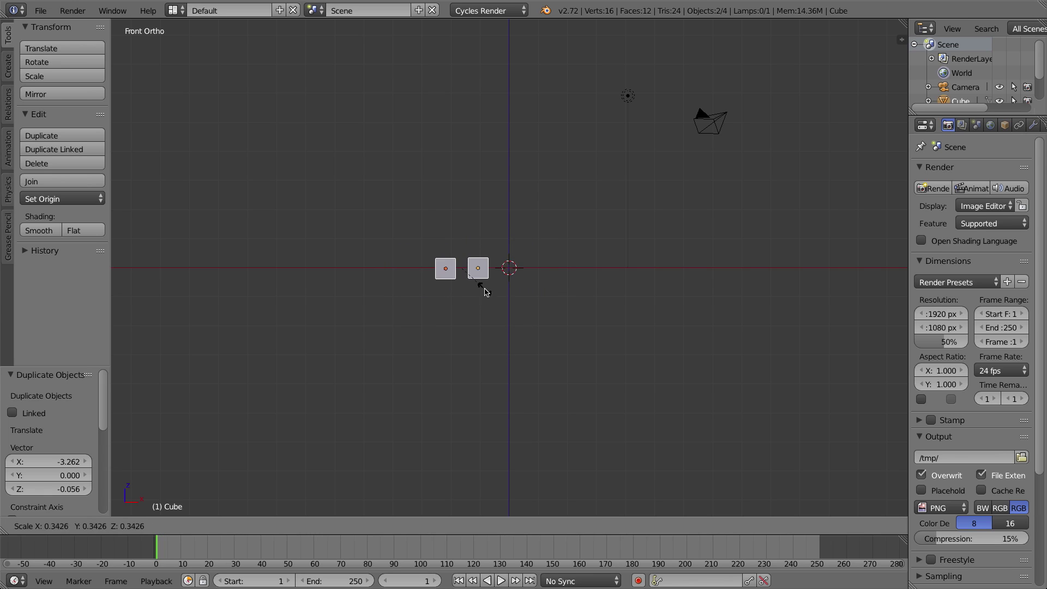
key(Escape)
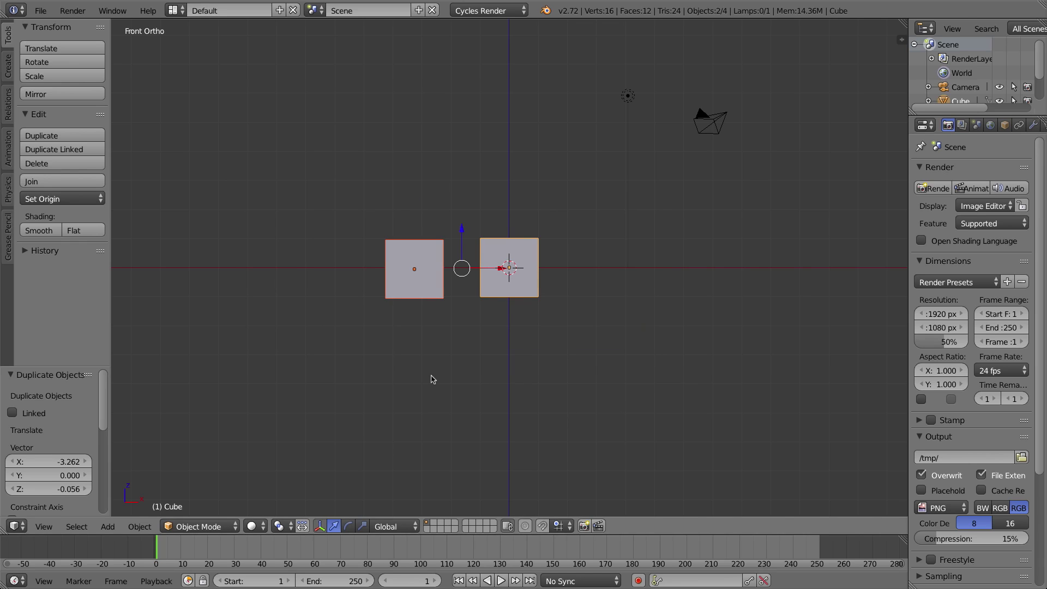
key(period)
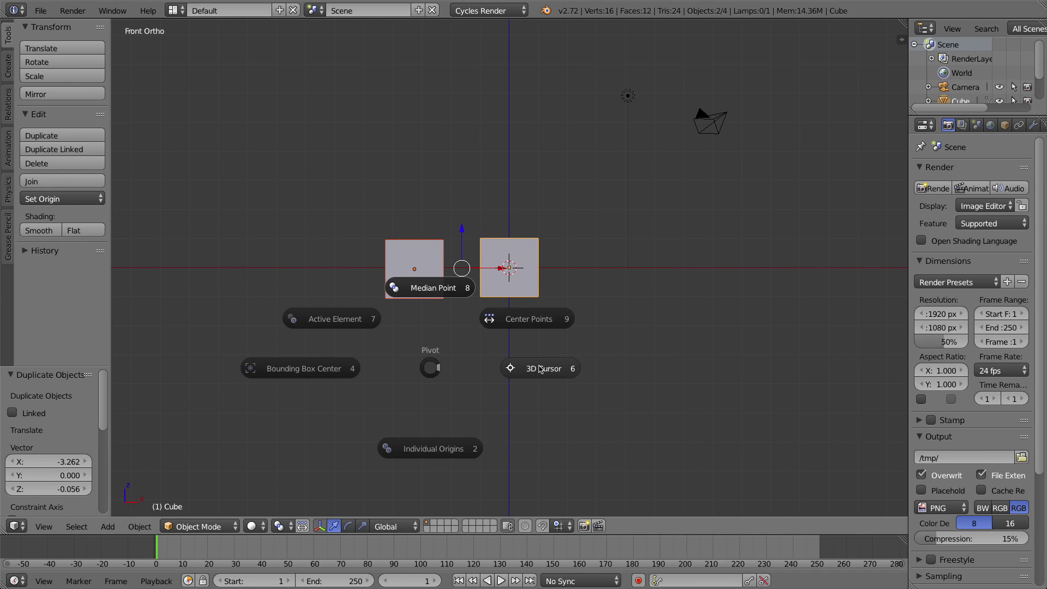
- Set the pivot to 3D Cursor, place the cursor above the cubes, and try a rotation then cancel
click(540, 369)
click(458, 131)
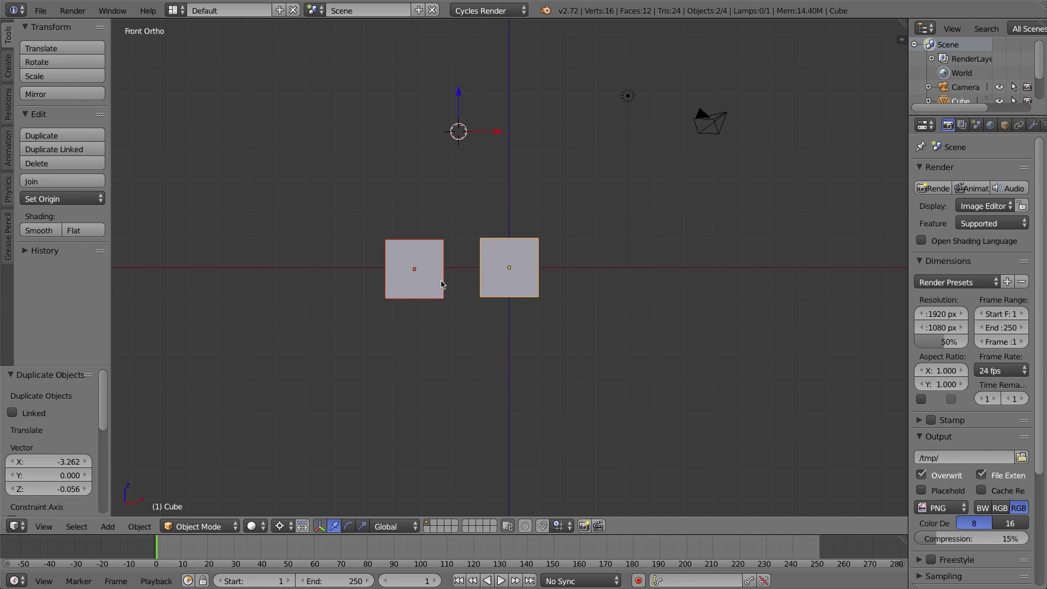
click(517, 61)
click(418, 97)
click(468, 154)
key(r)
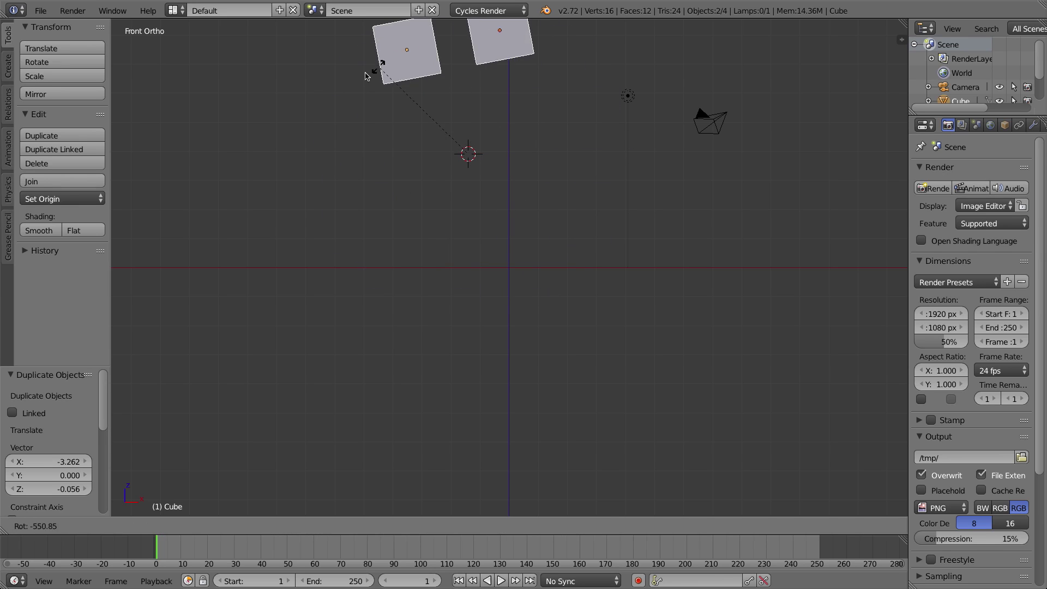
right_click(521, 240)
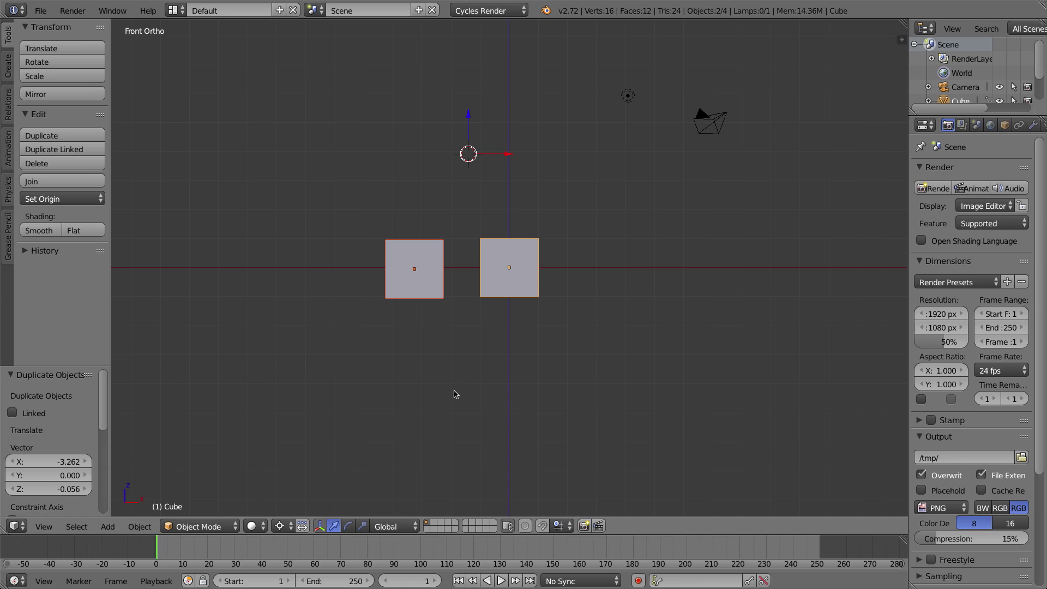
- Set the pivot back to Median Point from the pie and select only the left cube
key(period)
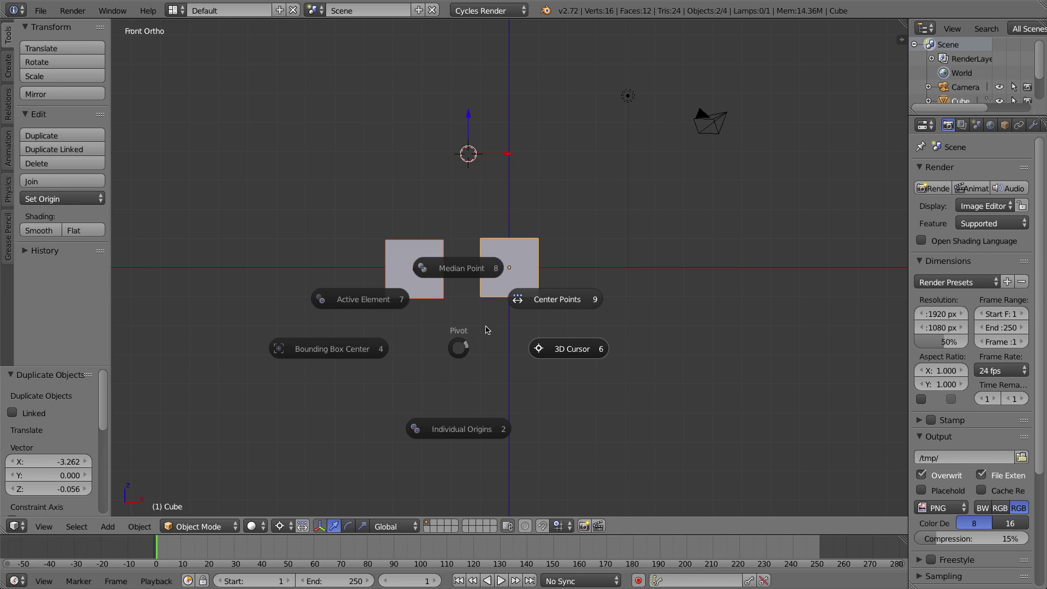
click(463, 270)
right_click(401, 295)
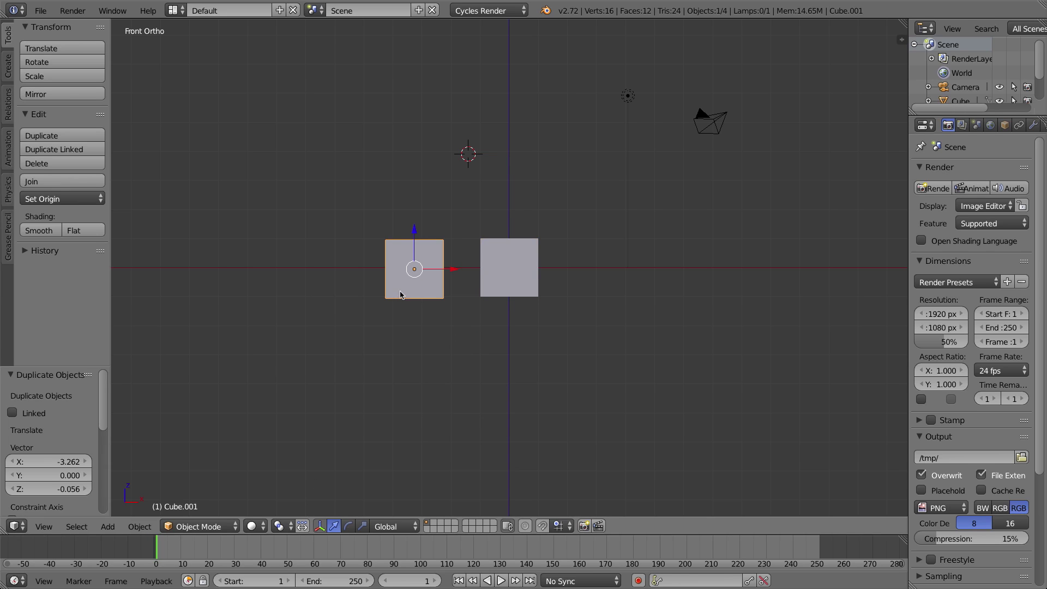
- Delete the duplicate left cube, select the remaining cube, and orbit to an angled view
key(x)
click(401, 292)
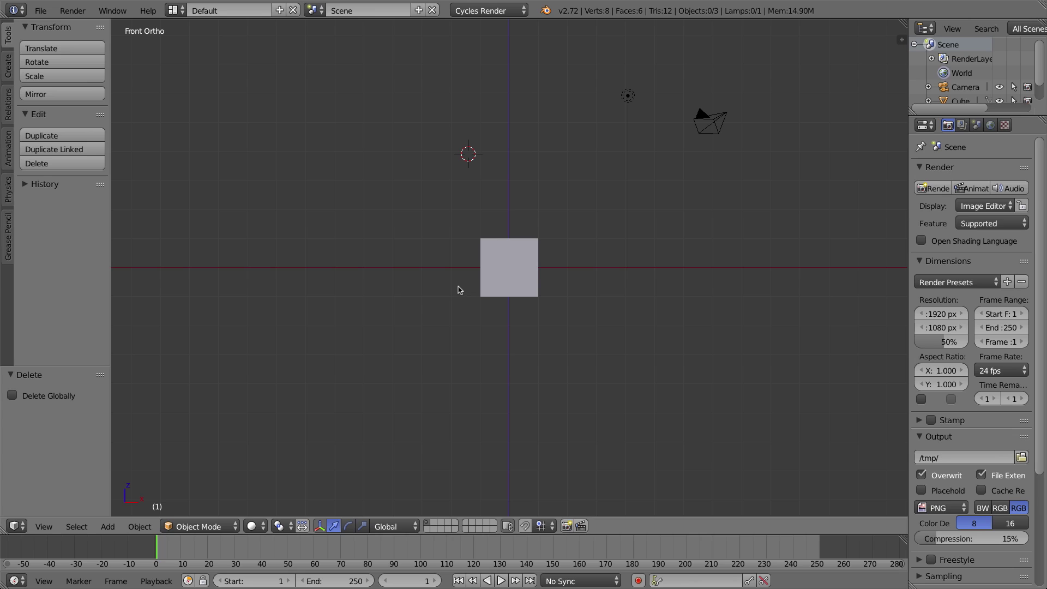
right_click(517, 260)
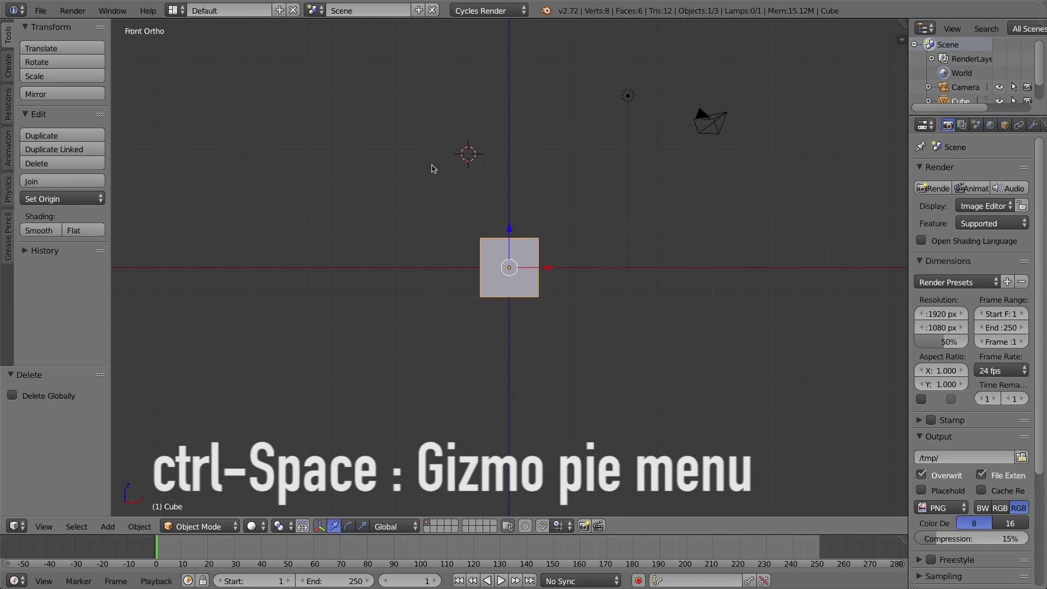
middle_drag(517, 252, 457, 268)
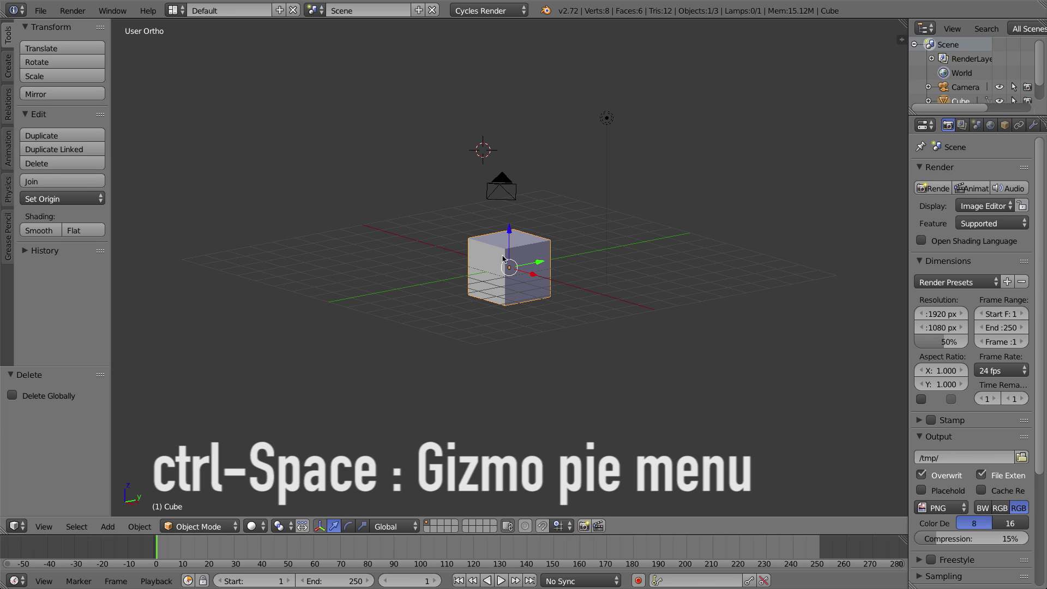
- Toggle the transform manipulator off and on, then choose Rotate from the Ctrl+Space gizmo pie
key(ctrl+space)
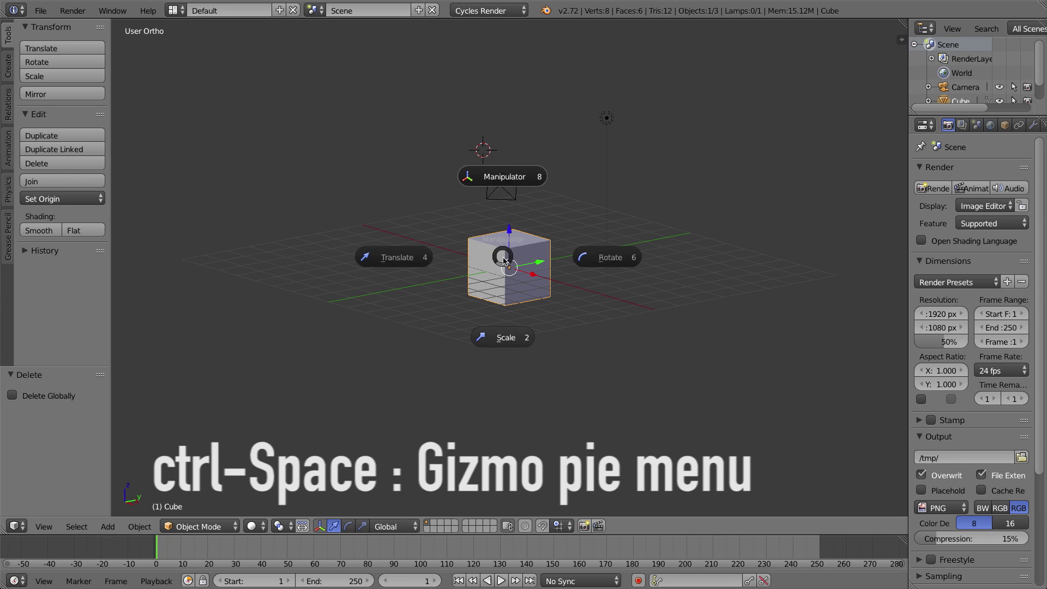
click(319, 526)
click(319, 526)
click(320, 526)
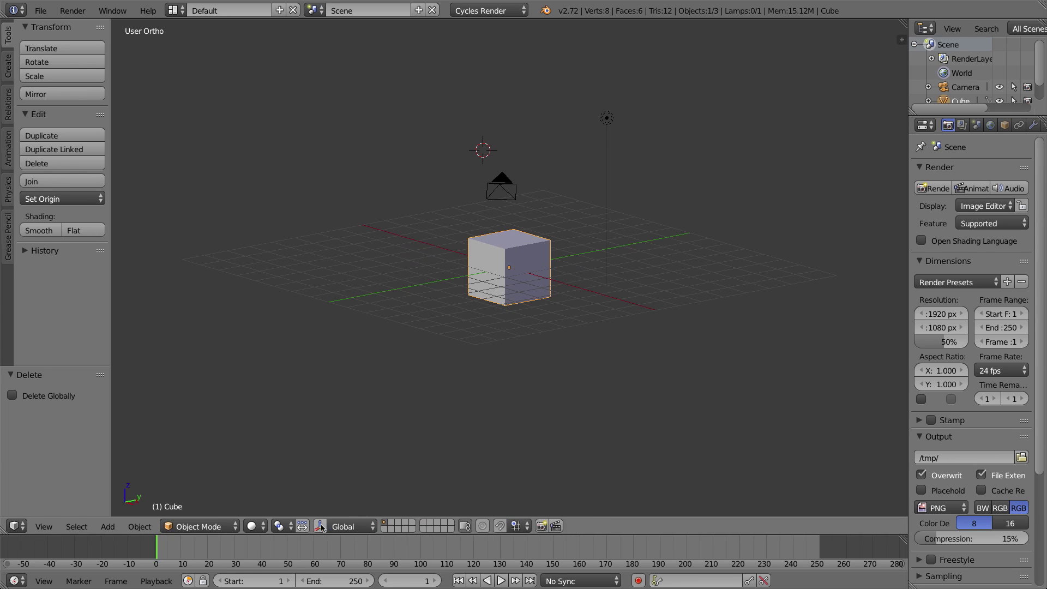
click(321, 527)
click(320, 526)
click(320, 527)
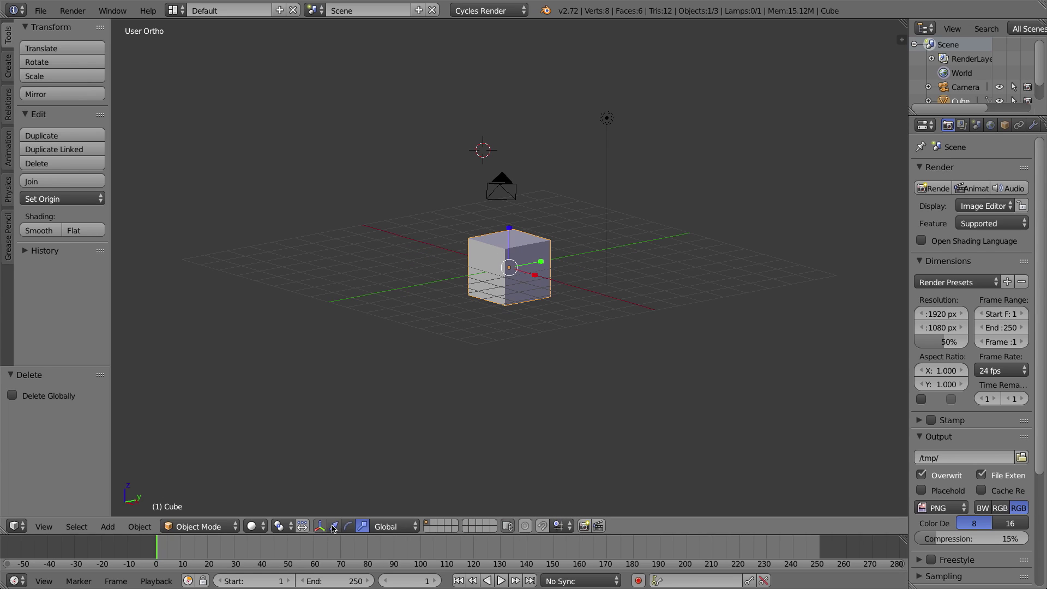
click(348, 526)
click(361, 526)
click(321, 526)
click(322, 527)
key(ctrl+space)
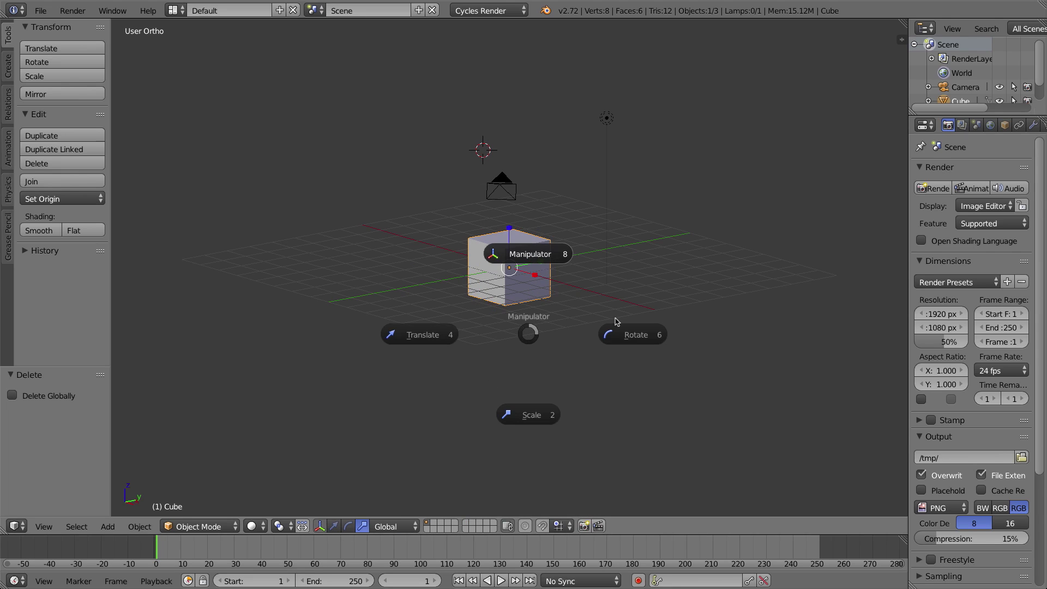
click(632, 332)
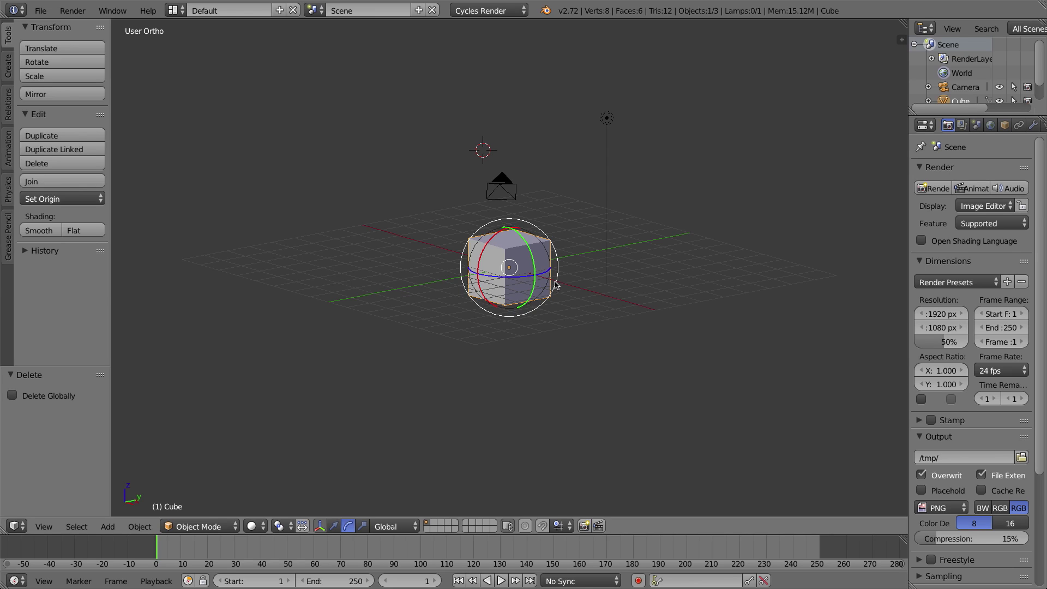
- Set the gizmo back to Translate, then try the Q View pie and Tab Mode pie, dismissing both
click(332, 526)
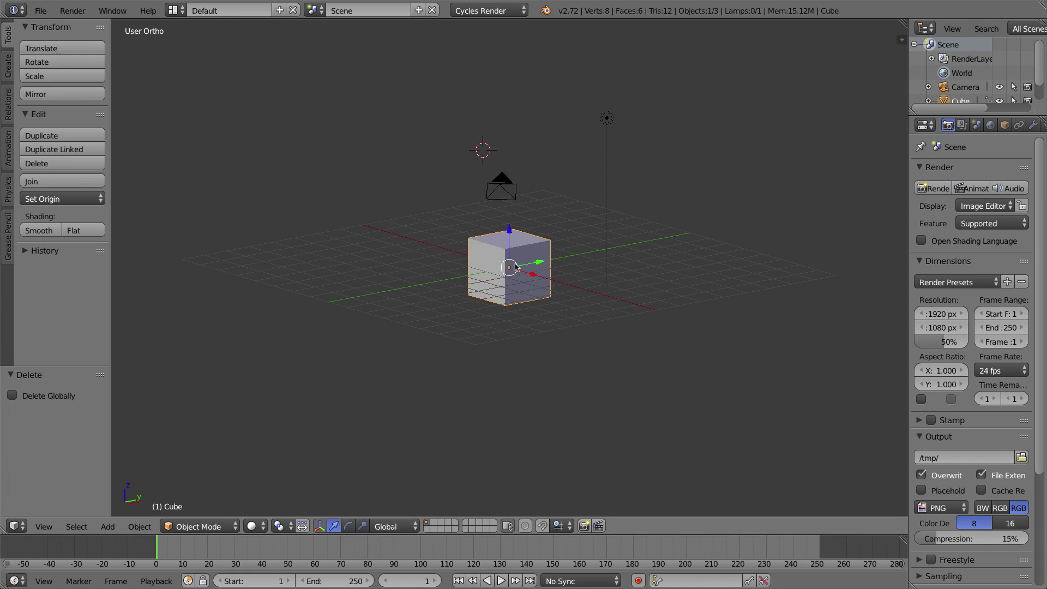
key(q)
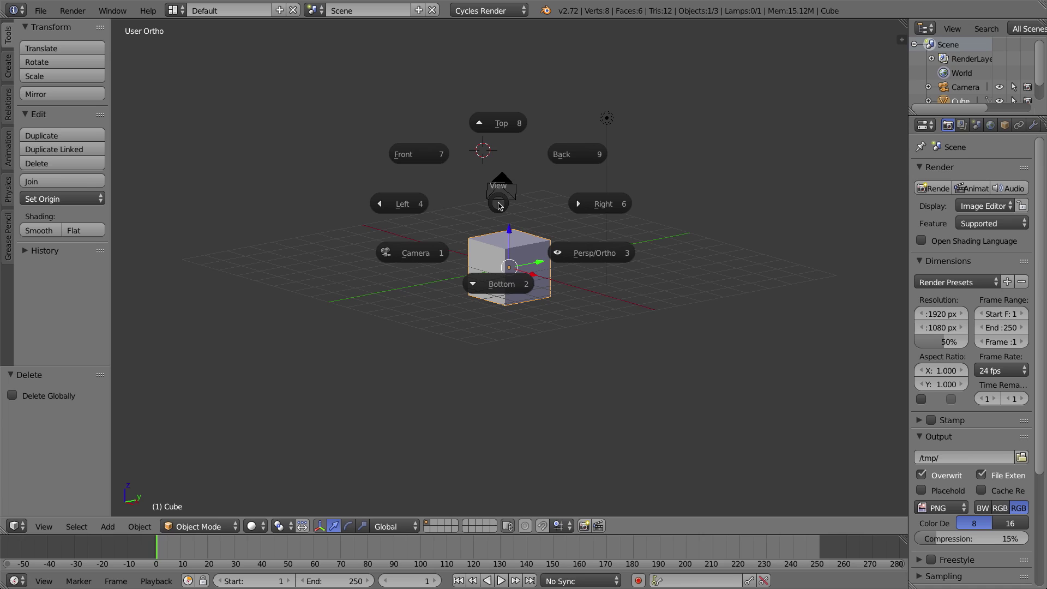
click(499, 206)
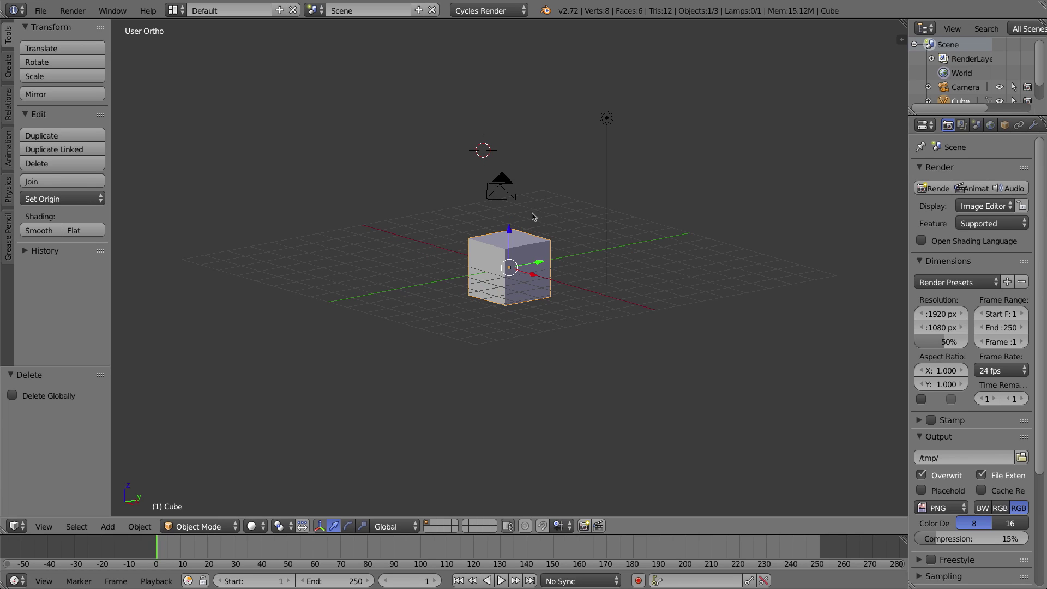
key(Tab)
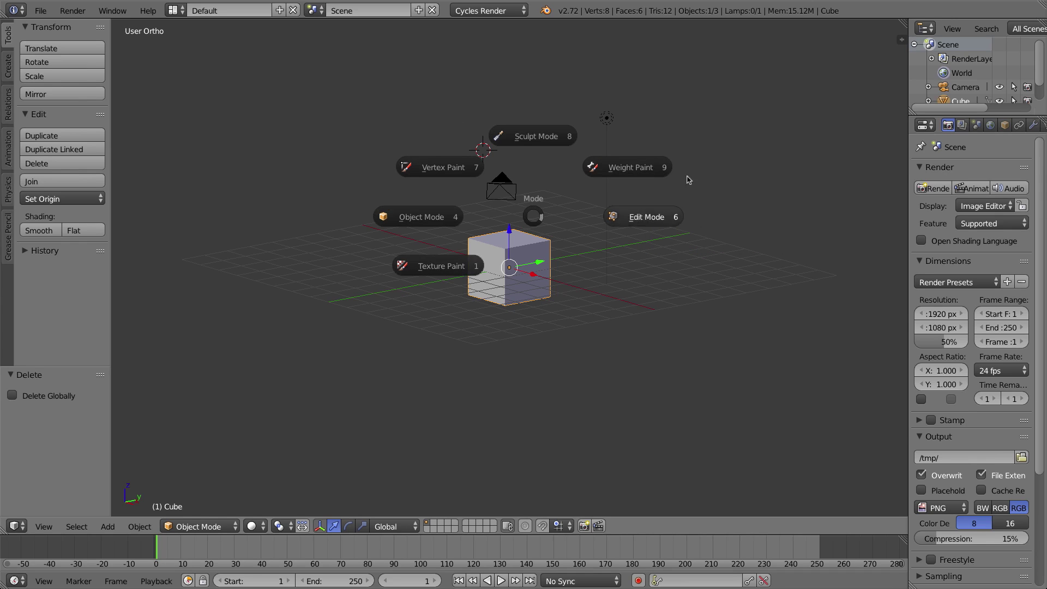
key(Escape)
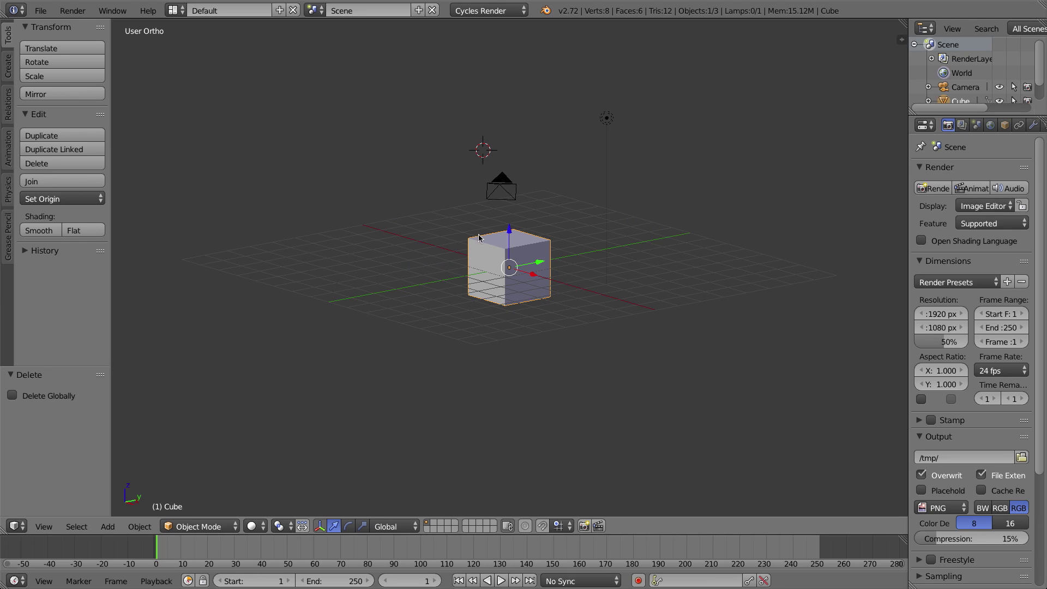
click(38, 10)
- Open User Preferences on the Input tab and search the keymap for 'pie'
click(55, 167)
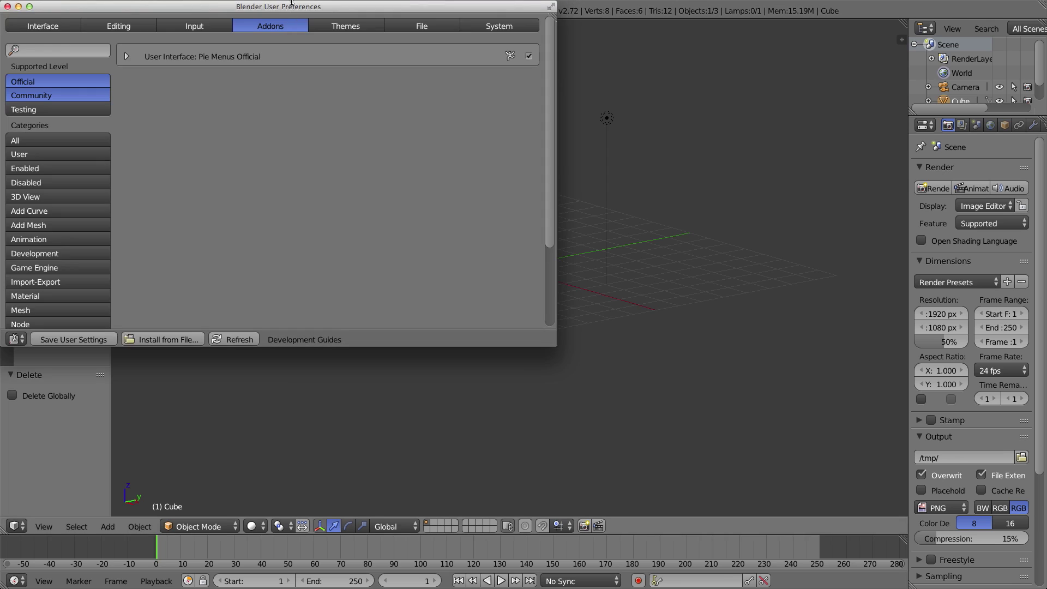
drag(263, 8, 531, 76)
click(464, 94)
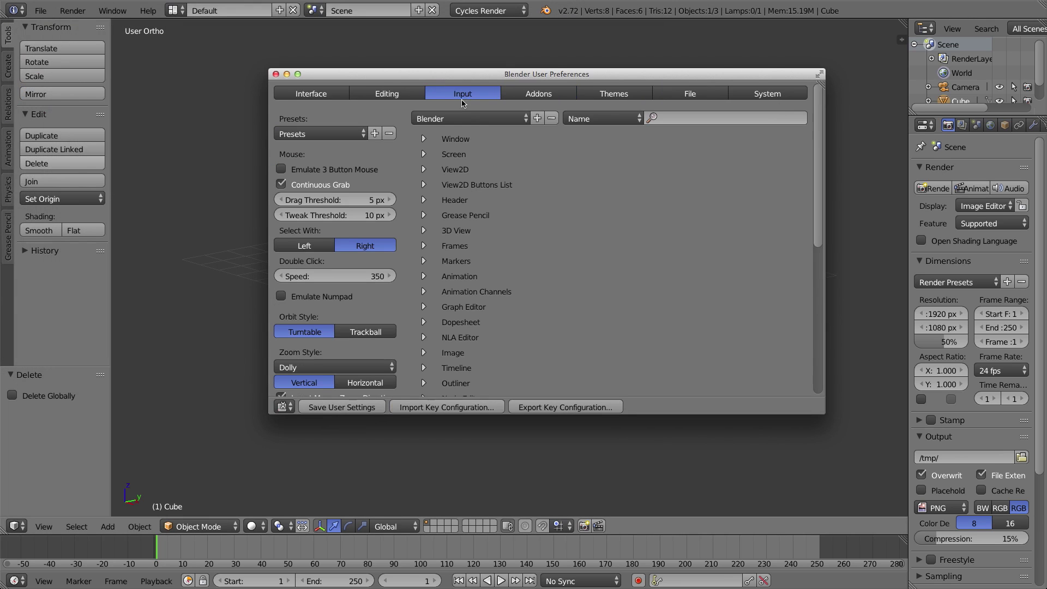
scroll(430, 294, down, 6)
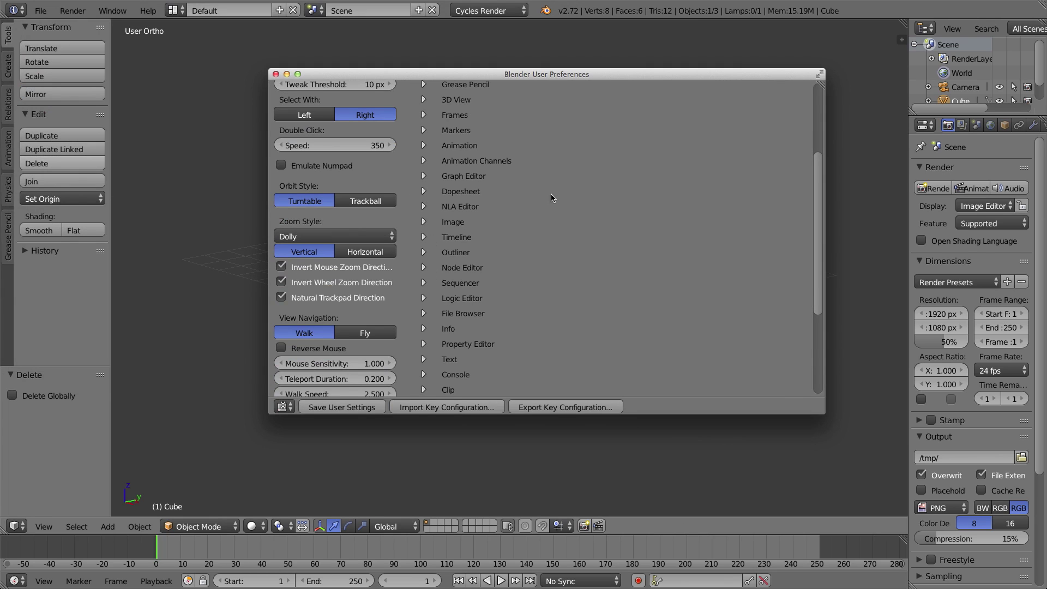
scroll(622, 194, down, 5)
scroll(622, 195, up, 12)
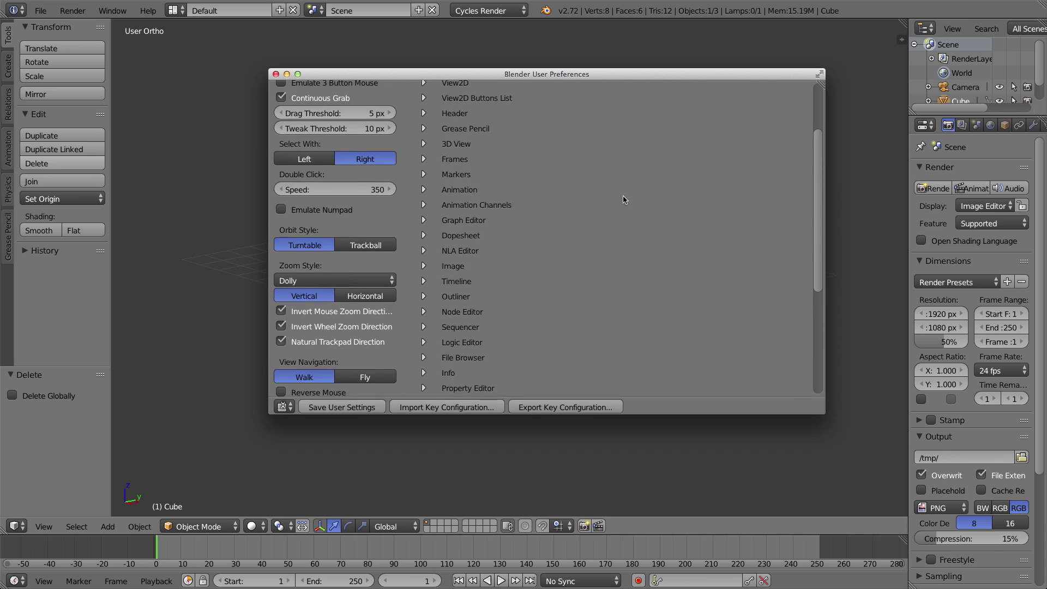
click(689, 116)
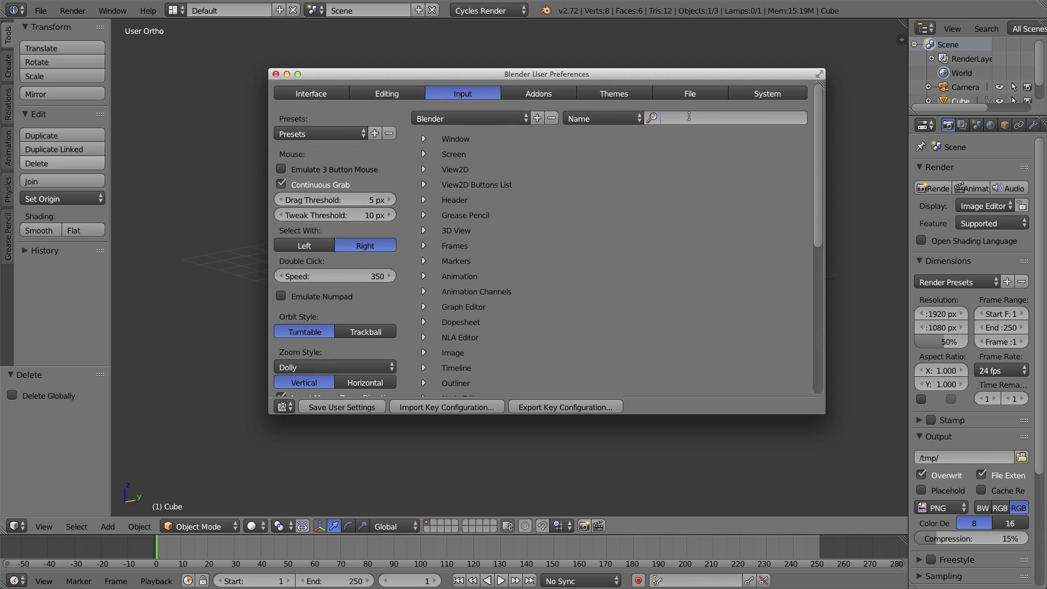
text(pie)
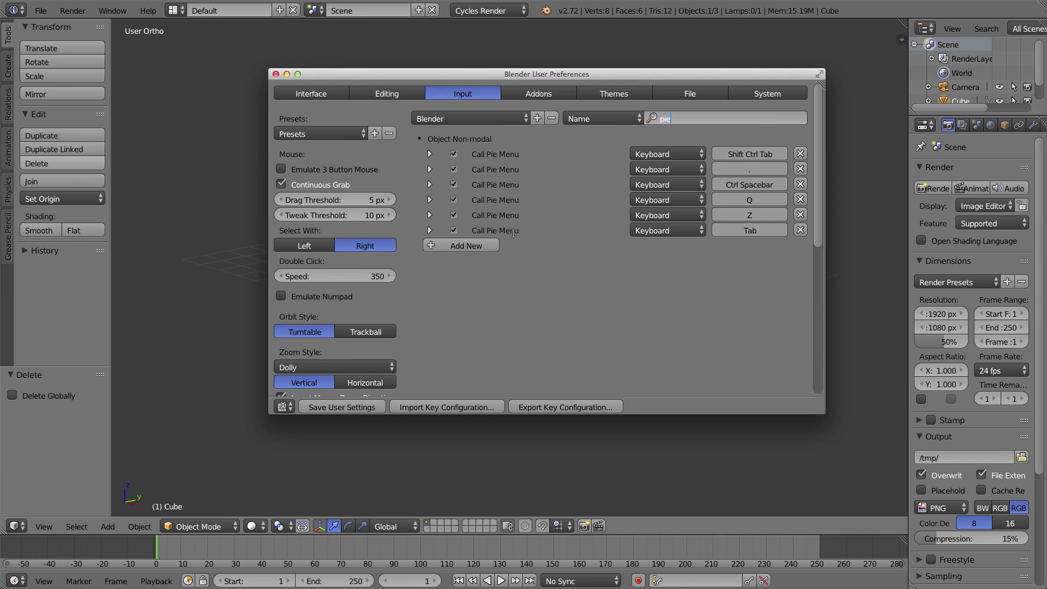
- Add the Alt modifier to the Tab Call Pie Menu binding, save user settings, and close preferences
click(430, 231)
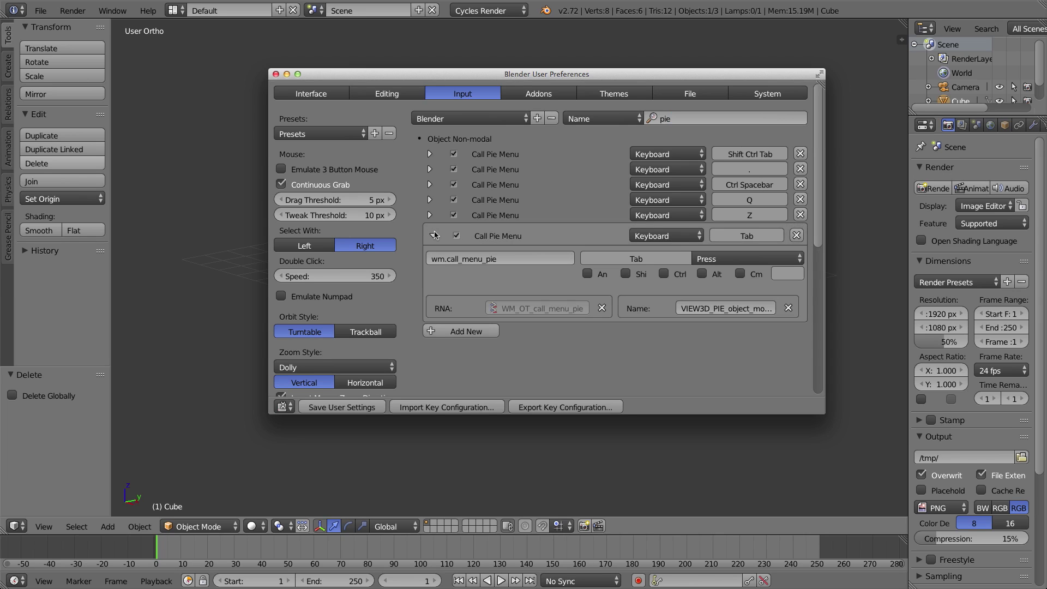
click(434, 235)
click(434, 235)
click(702, 274)
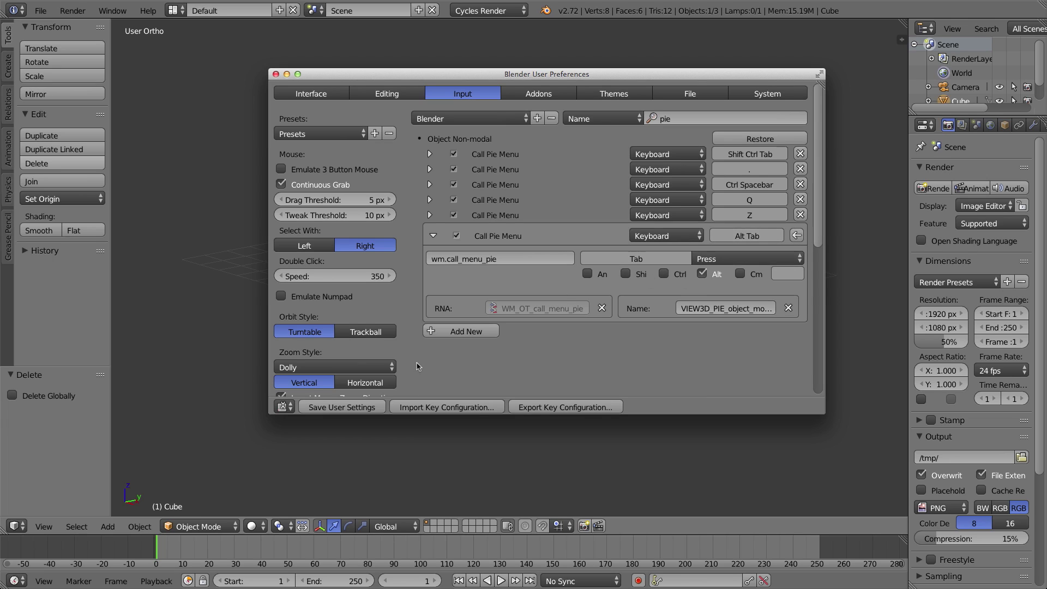
click(338, 406)
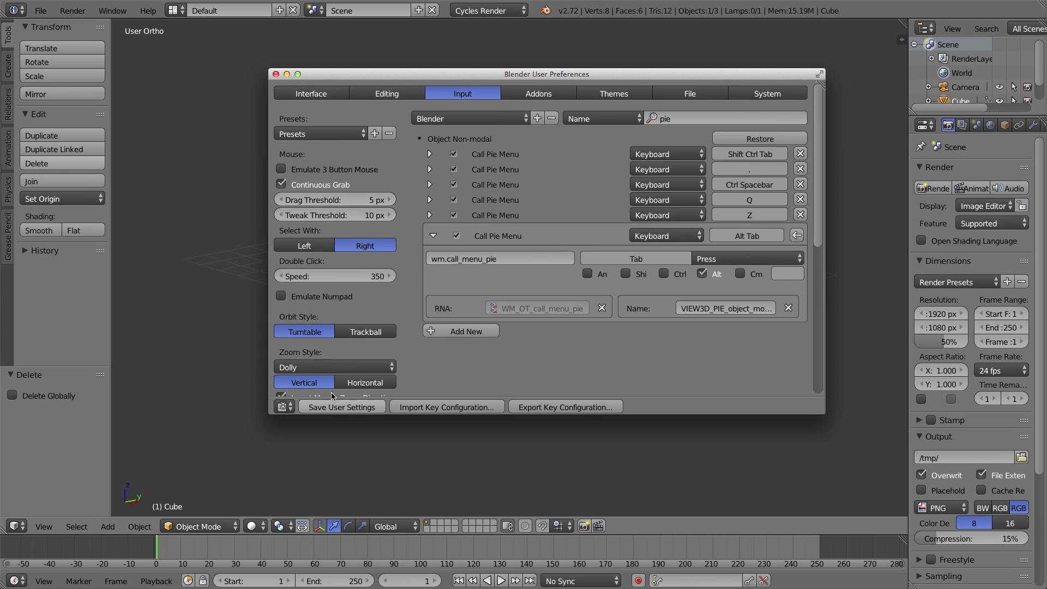
click(275, 75)
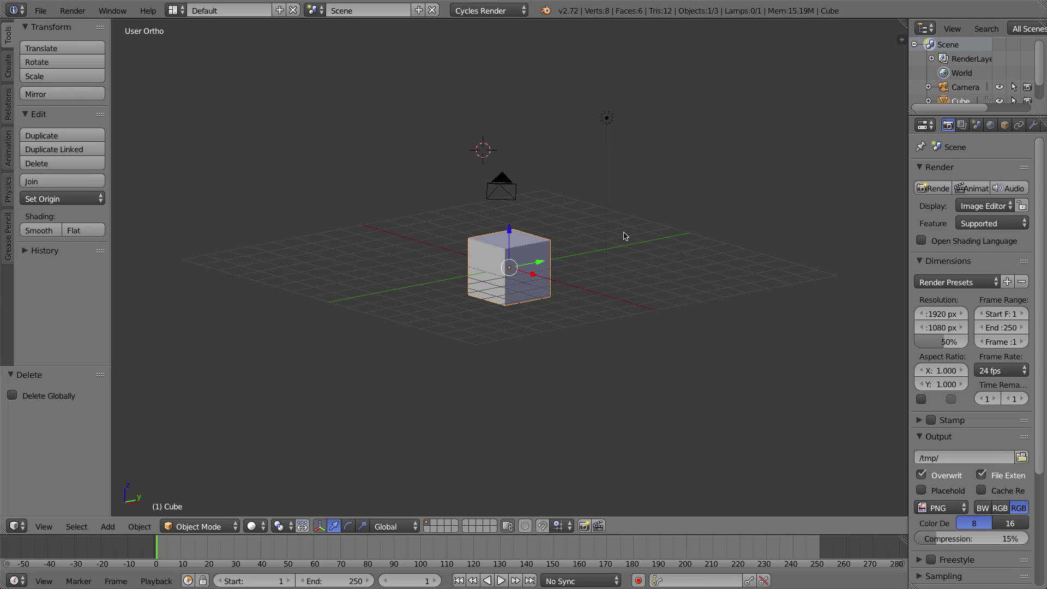
key(Tab)
key(Tab)
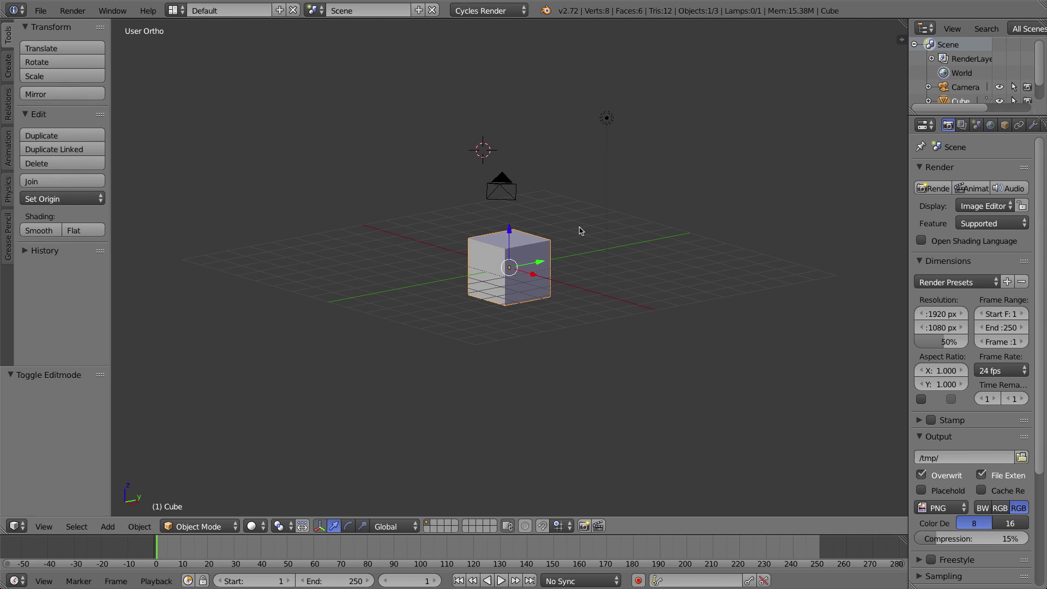
key(Tab)
key(Tab)
key(Tab)
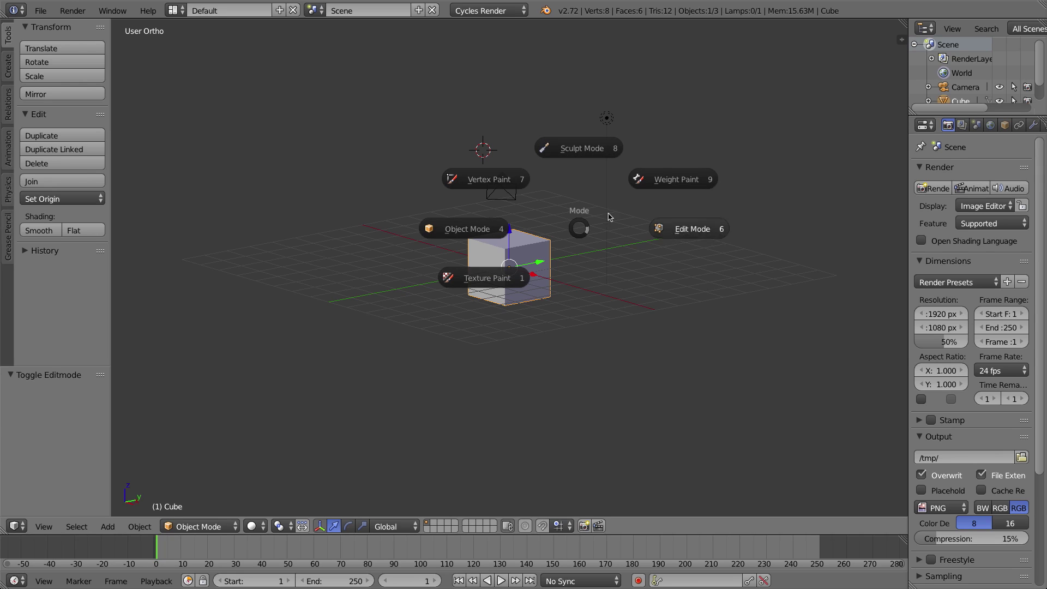
click(655, 288)
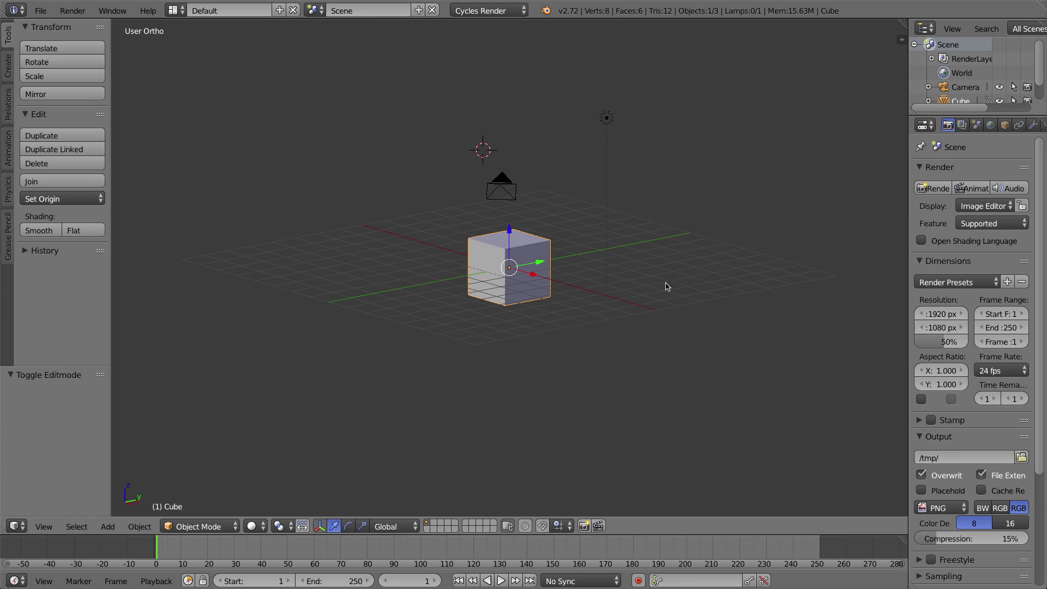